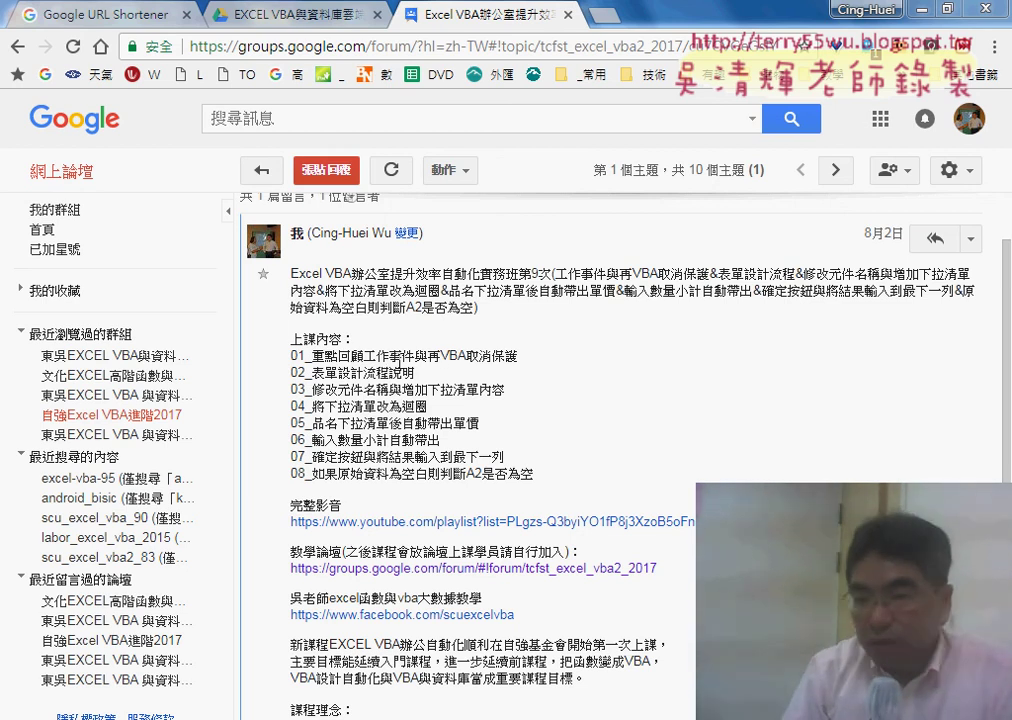
# Highlight 'VBA取消保護' in item 01 of the course outline post.
pyautogui.moveTo(441, 355); pyautogui.dragTo(516, 358)
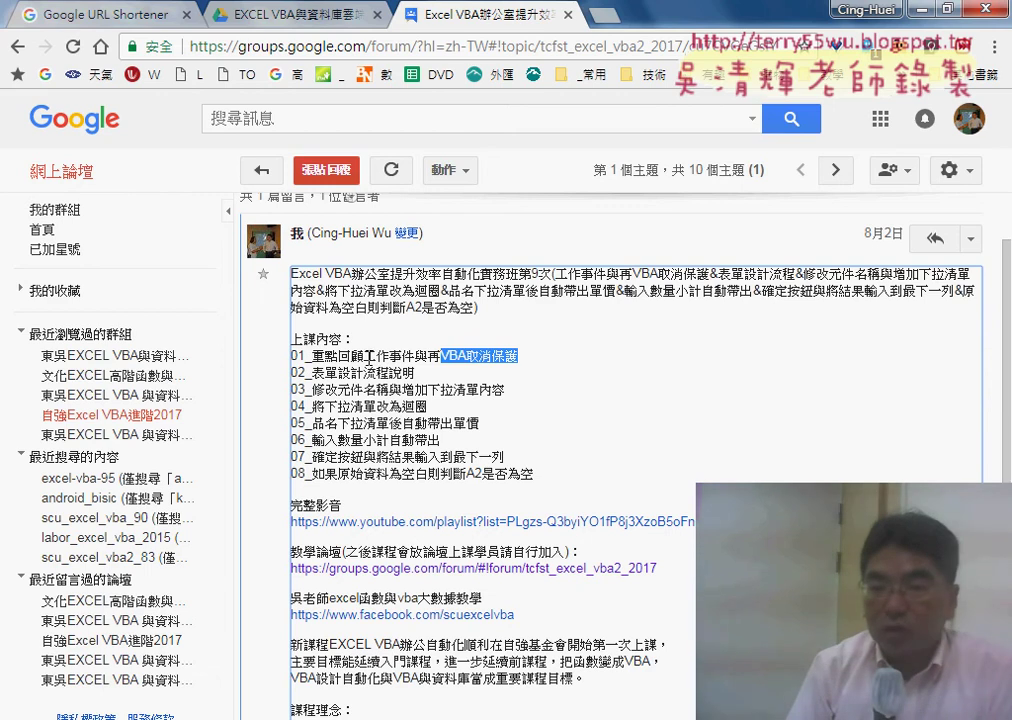
# In the Excel sales workbook, choose 茶 from B16's product dropdown.
pyautogui.hotkey('alt', 'Tab')
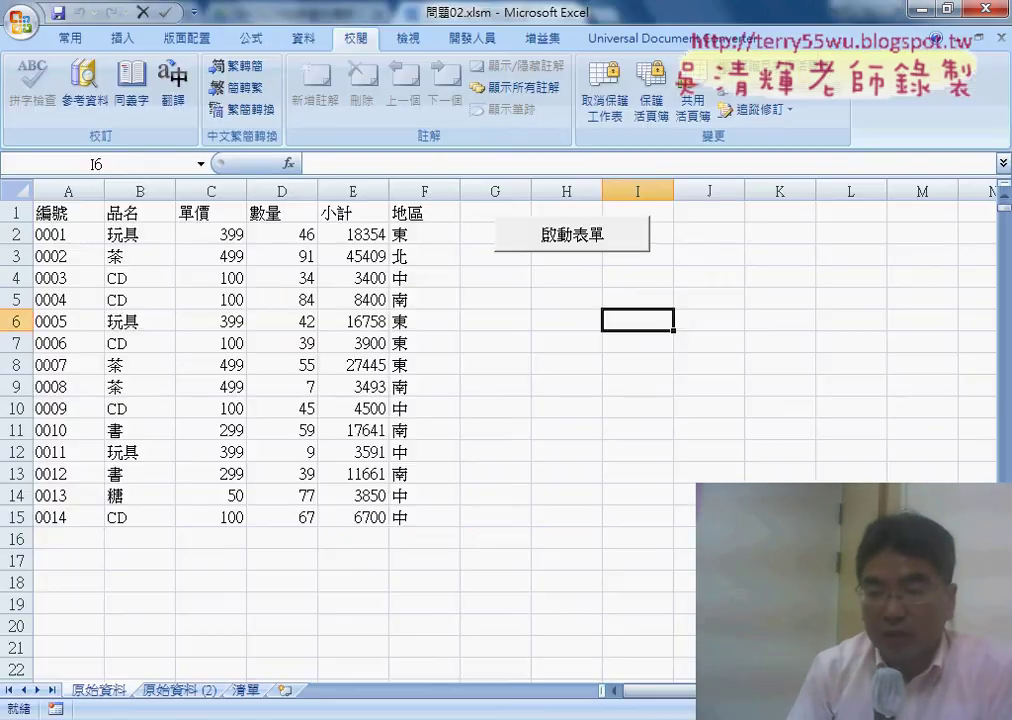
pyautogui.click(140, 538)
pyautogui.click(184, 541)
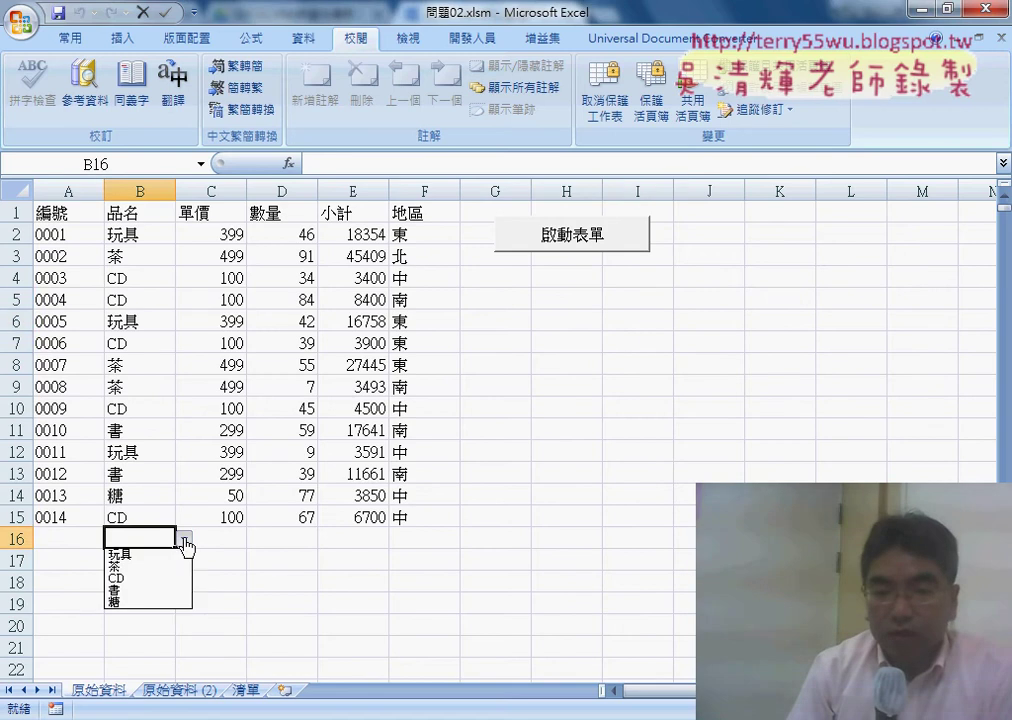
pyautogui.click(160, 571)
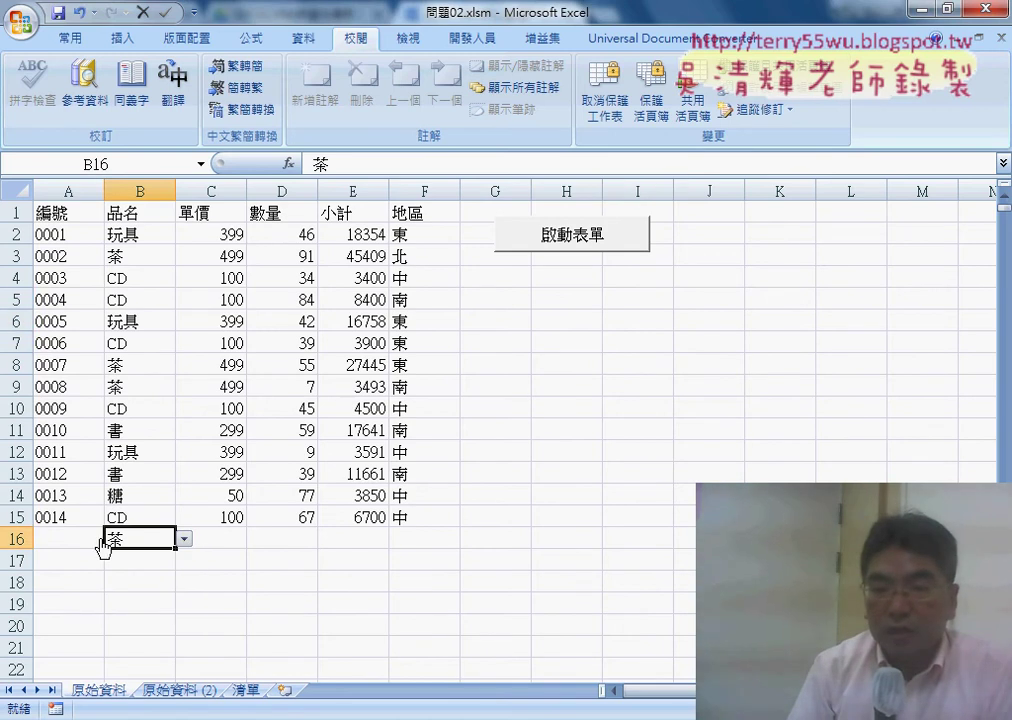
# Check cells A16 and C16, then launch and close the XXX銷售系統 sales form.
pyautogui.click(79, 540)
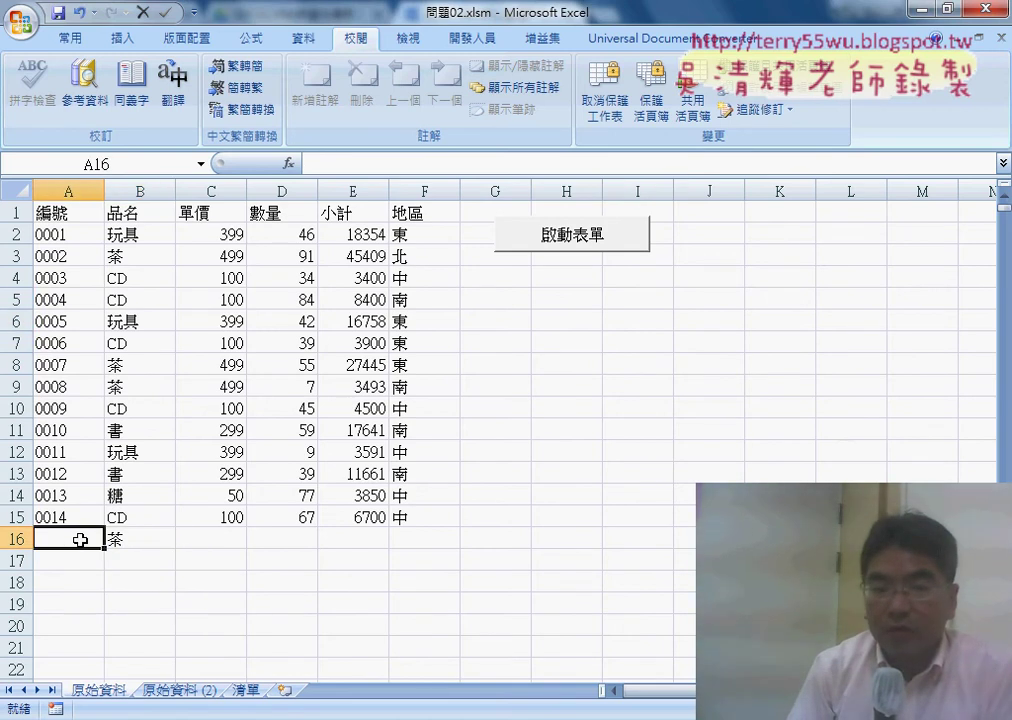
pyautogui.click(226, 543)
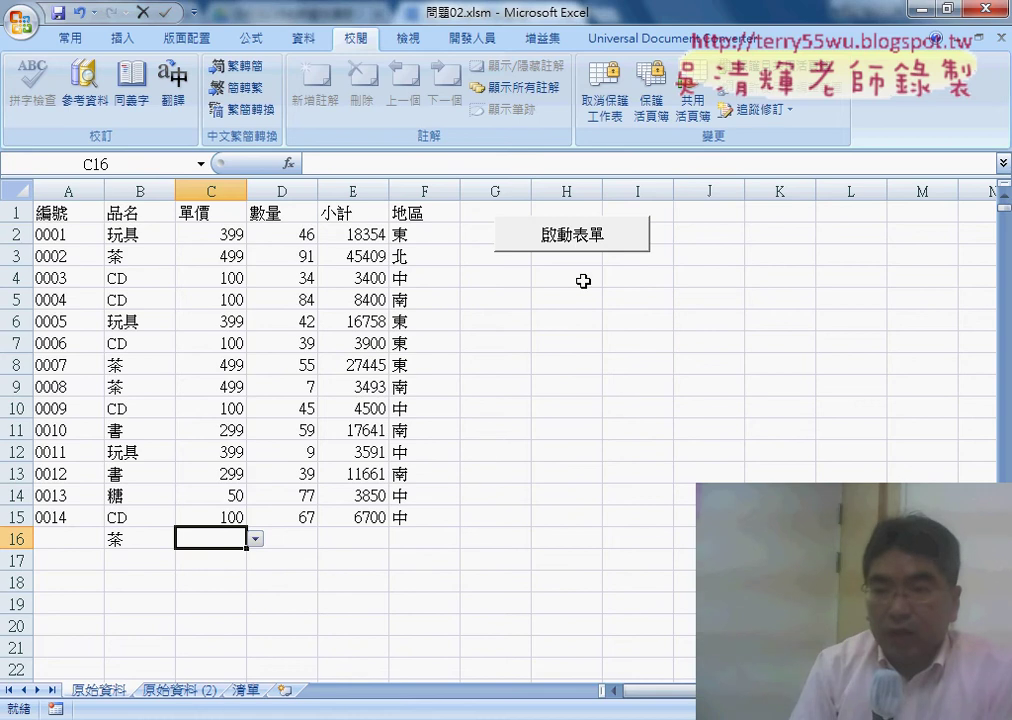
pyautogui.click(585, 240)
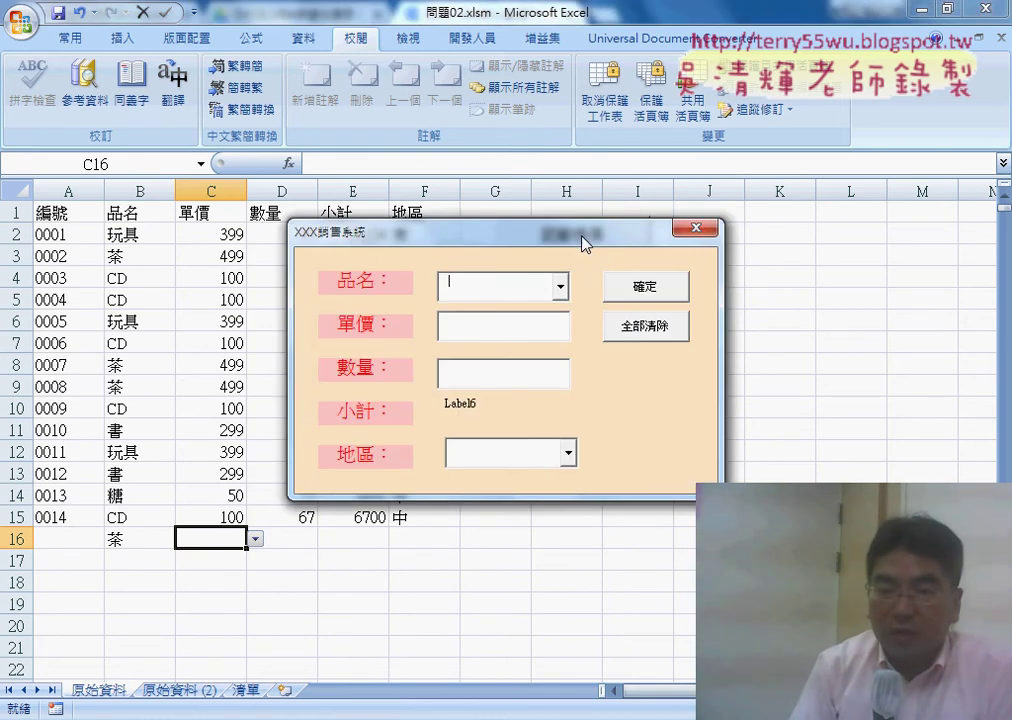
pyautogui.click(694, 227)
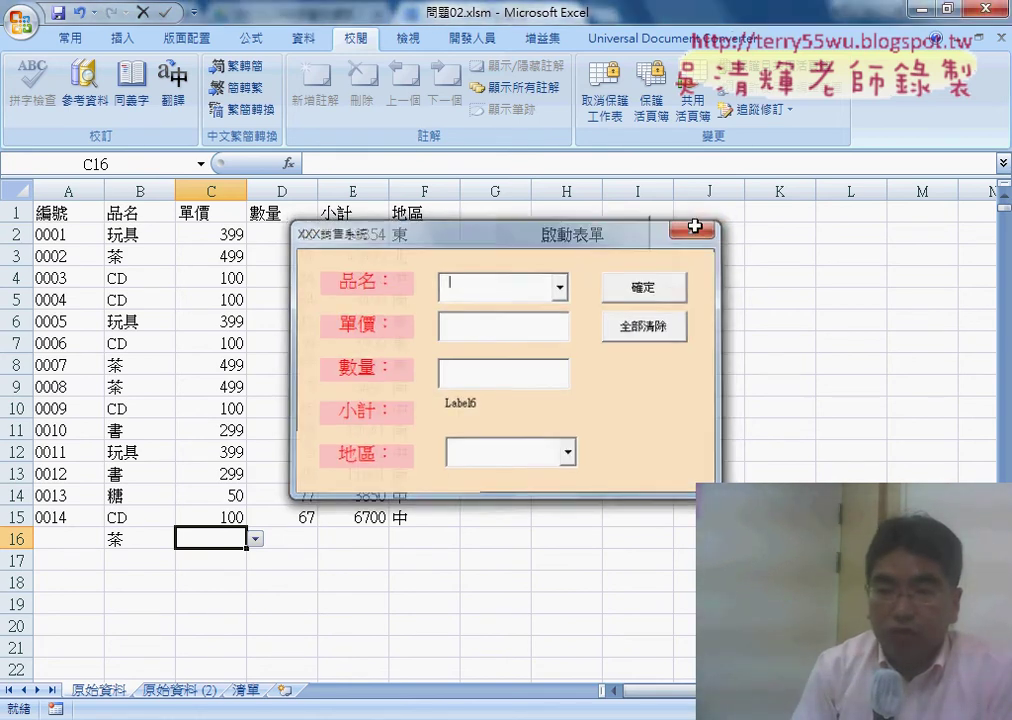
# Switch from Excel to the Google Groups course outline post and back.
pyautogui.hotkey('alt', 'Tab')
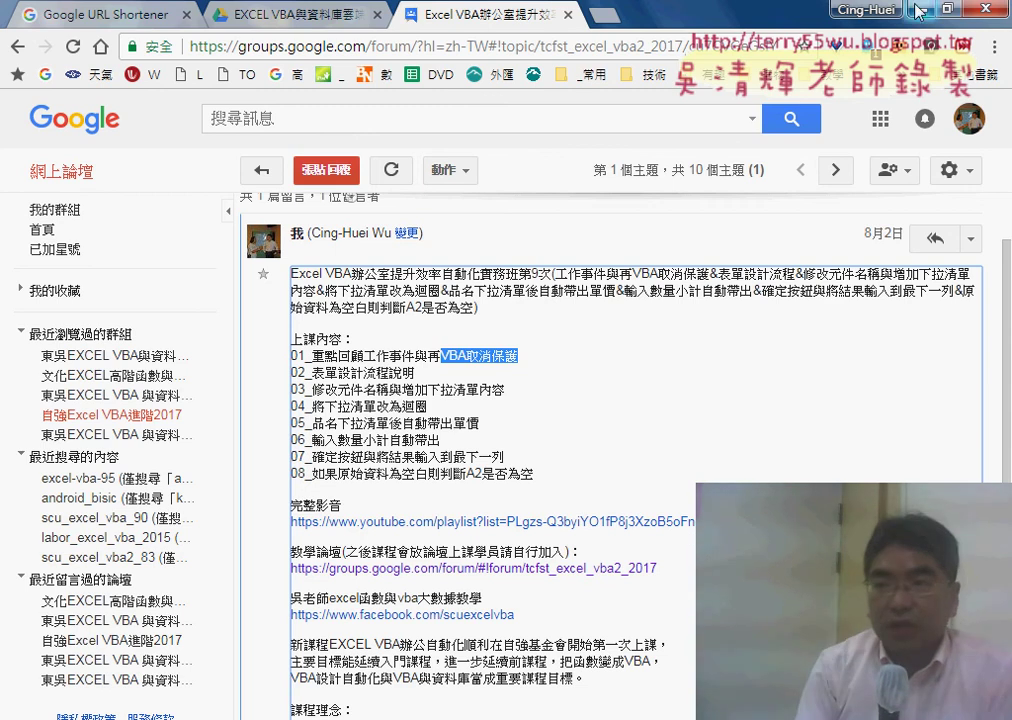
pyautogui.press('Return')
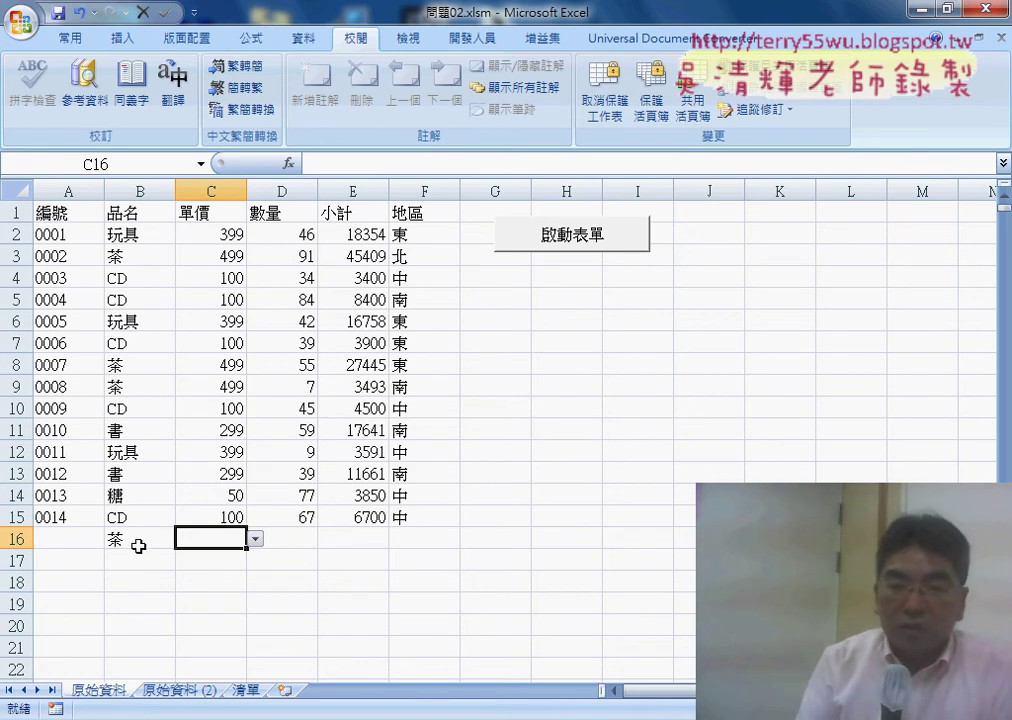
# Launch the XXX銷售系統 sales entry form with the sheet's 啟動表單 button.
pyautogui.click(568, 240)
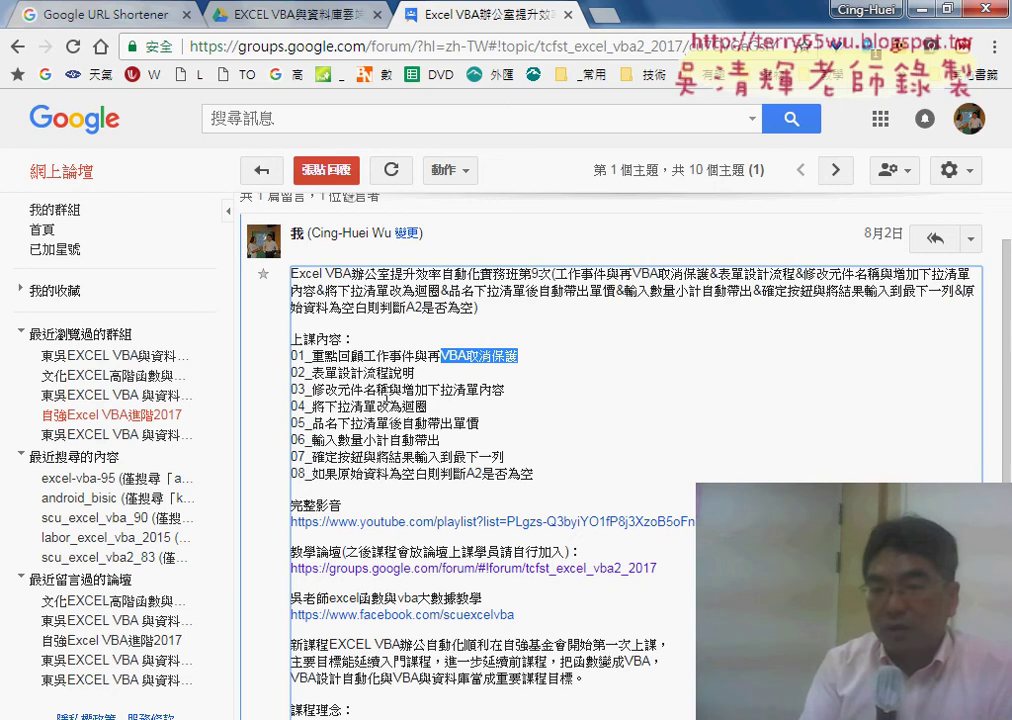
# Highlight 表單設計 in item 02, then 元件名稱 and the text after 增加 in item 03.
pyautogui.moveTo(311, 372); pyautogui.dragTo(361, 372)
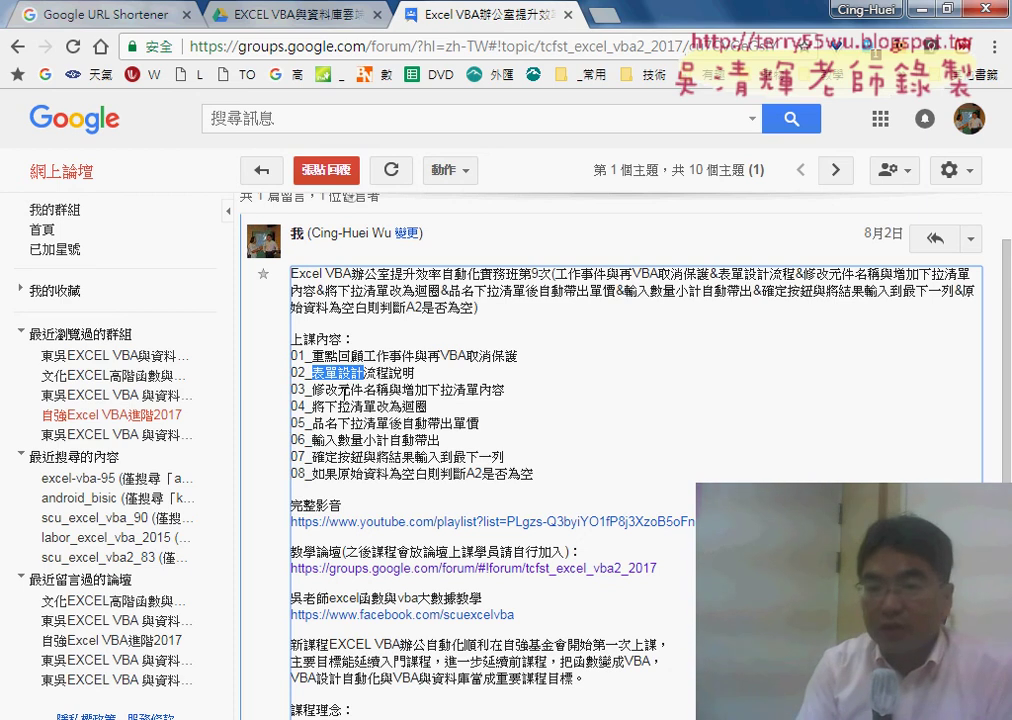
pyautogui.moveTo(340, 390); pyautogui.dragTo(350, 390)
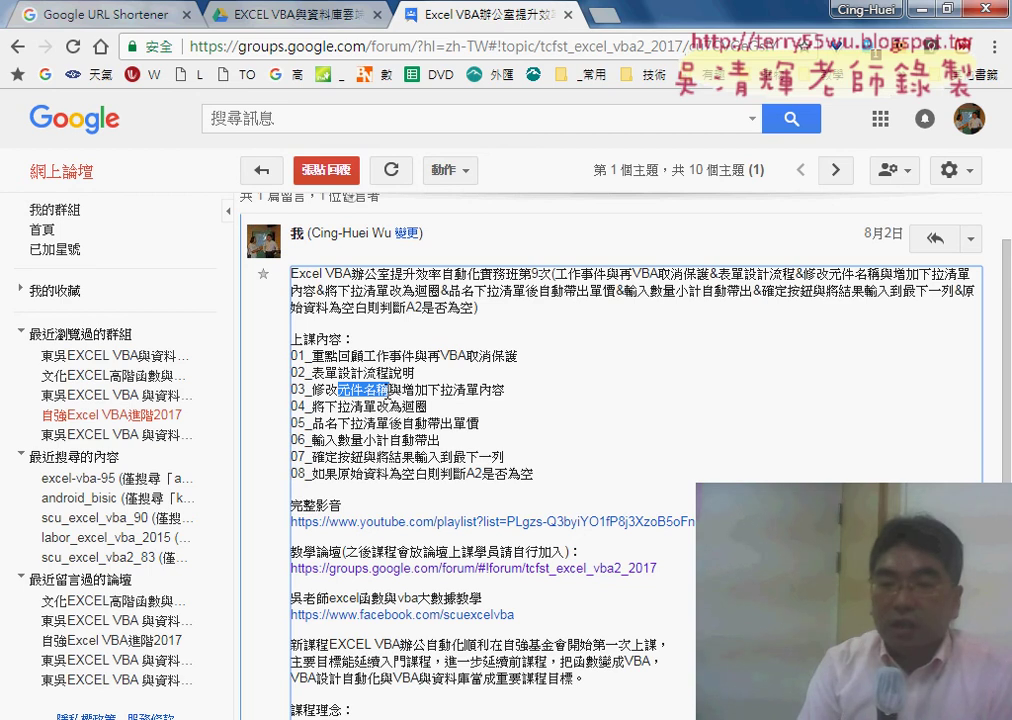
pyautogui.moveTo(428, 390); pyautogui.dragTo(443, 390)
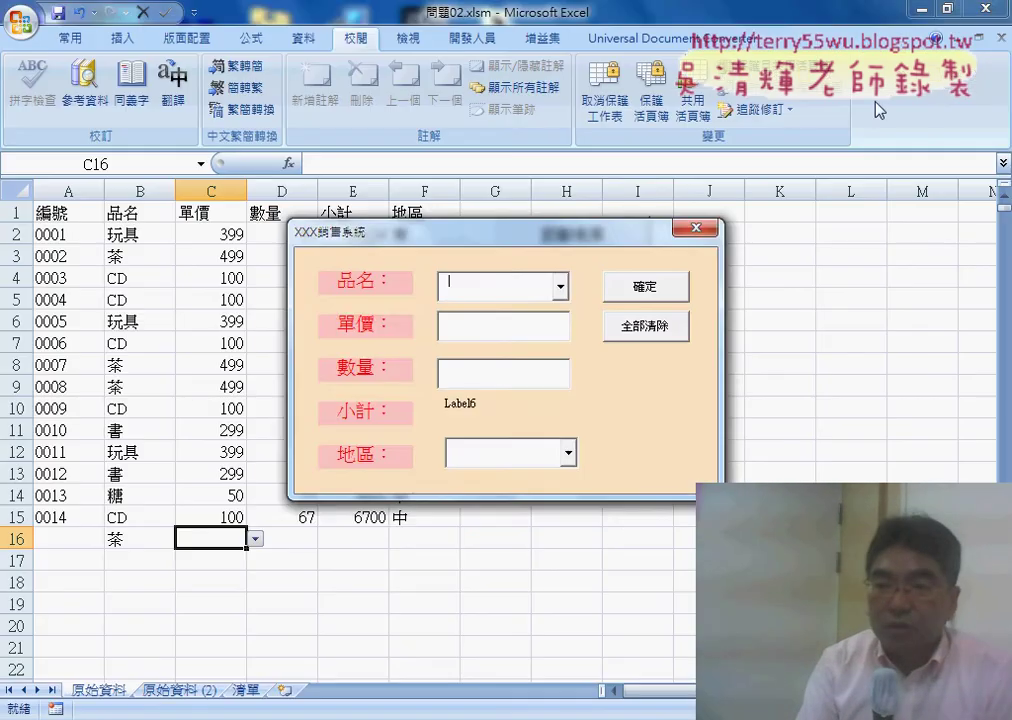
# Close the sales form and unlock the workbook's VBA project with its password.
pyautogui.click(696, 228)
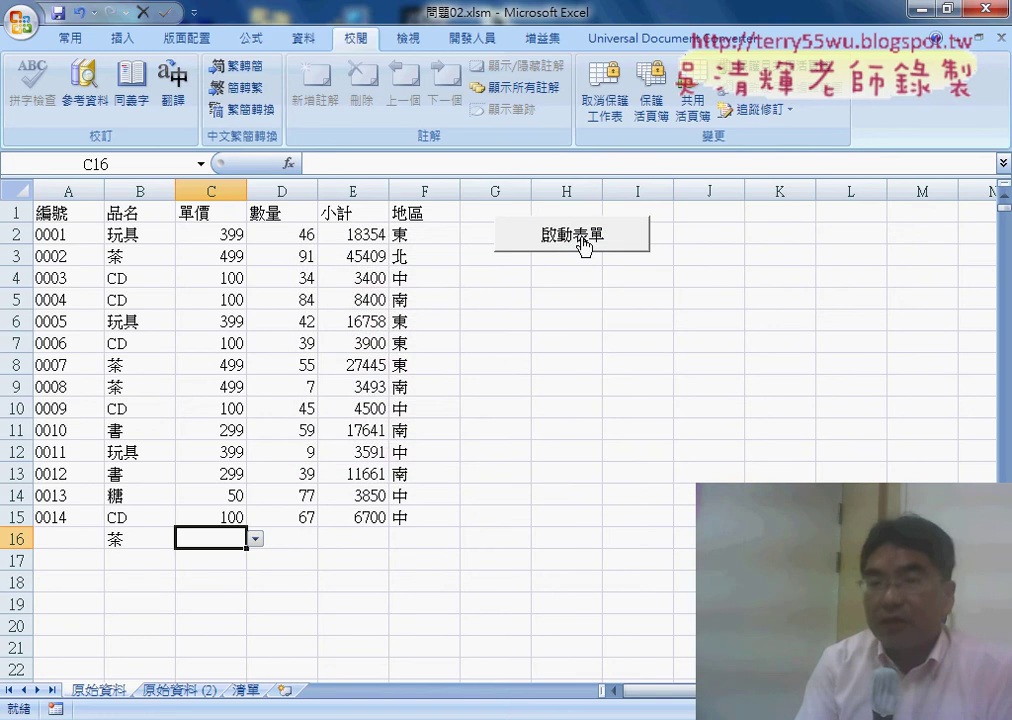
pyautogui.click(472, 38)
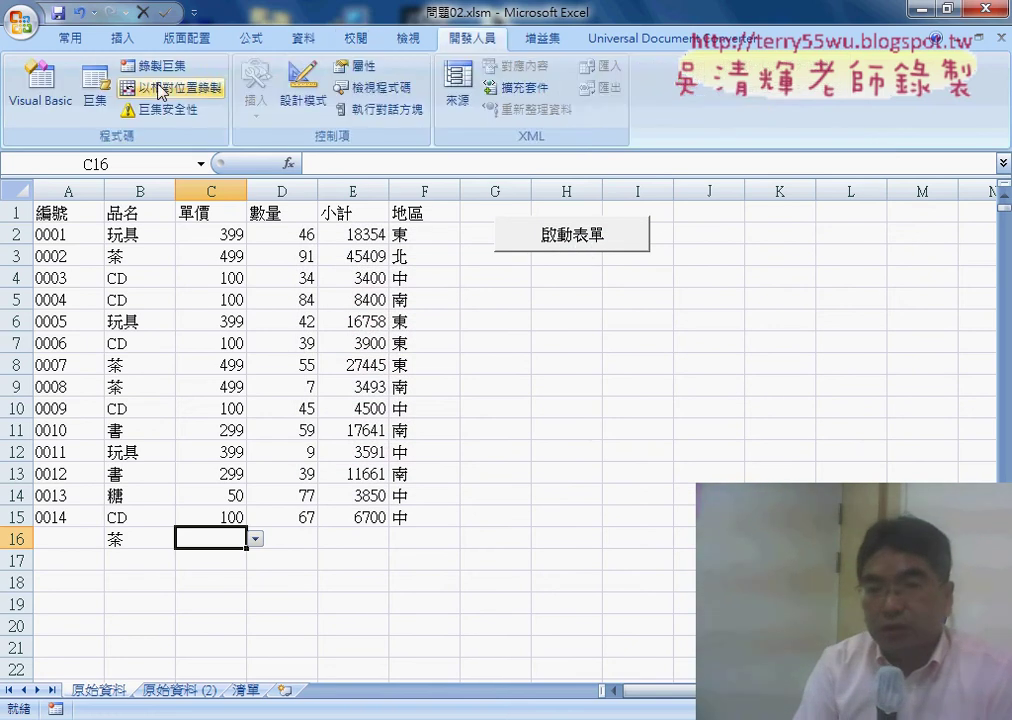
pyautogui.click(40, 88)
pyautogui.click(219, 215)
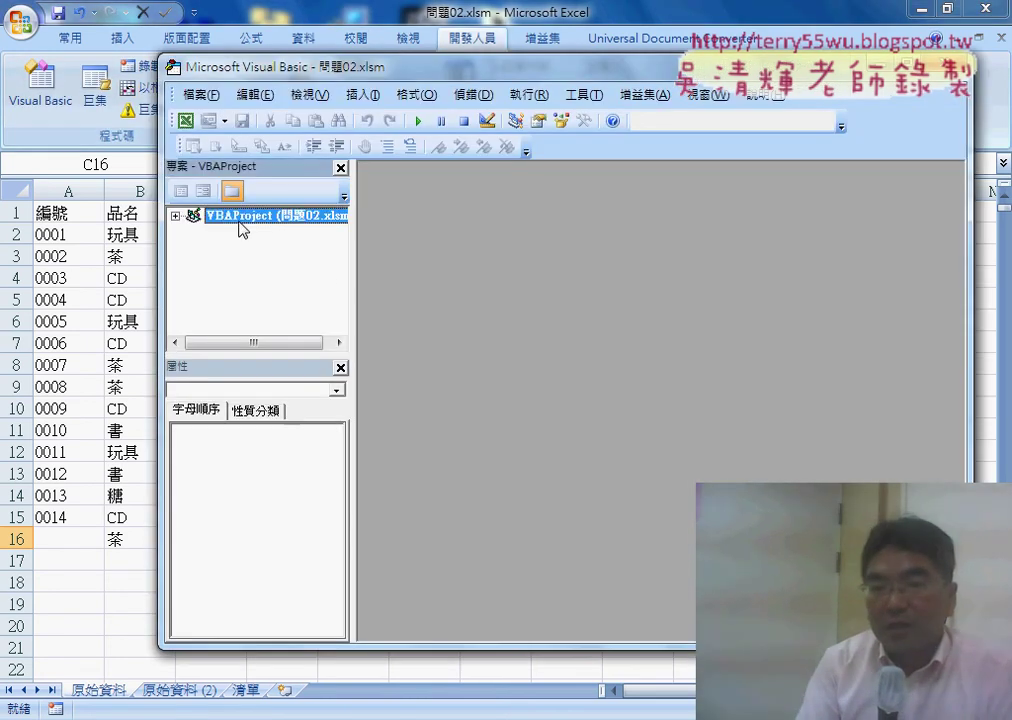
pyautogui.doubleClick(237, 218)
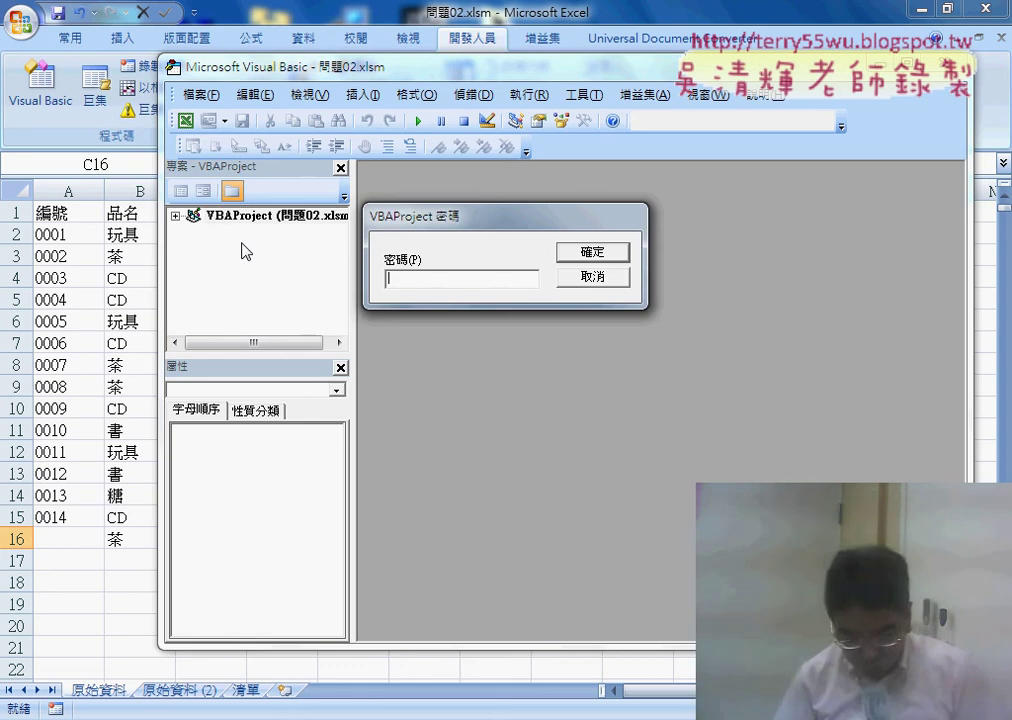
pyautogui.press('Return')
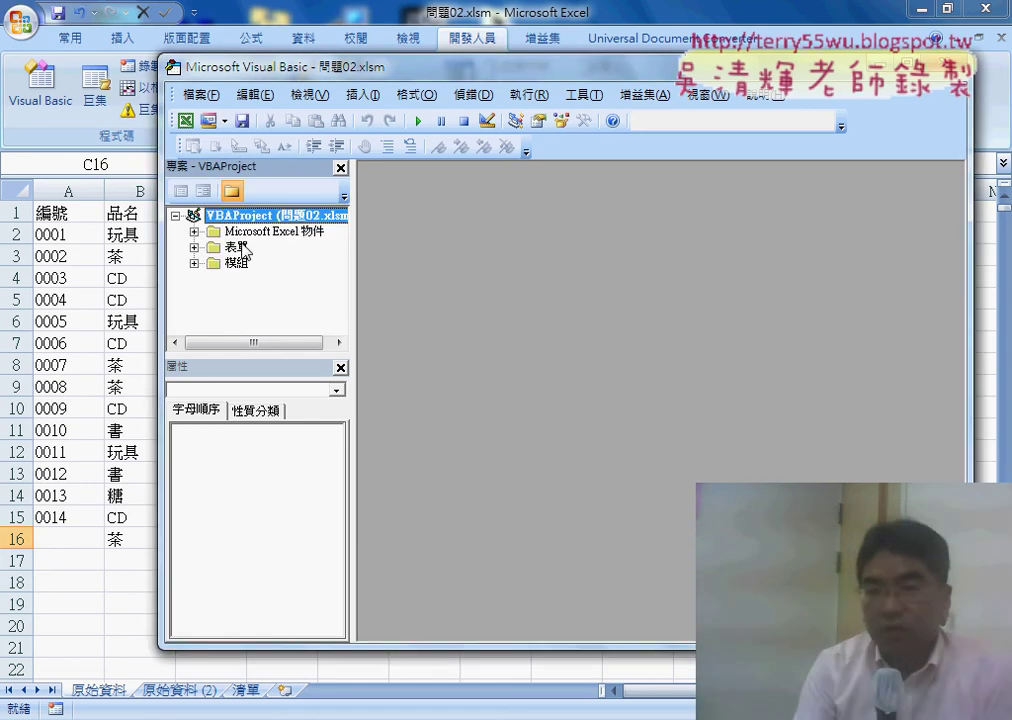
# Inspect Module1's 啟動表單 macro and its home.Show call, then return to the worksheet.
pyautogui.doubleClick(240, 263)
pyautogui.doubleClick(252, 279)
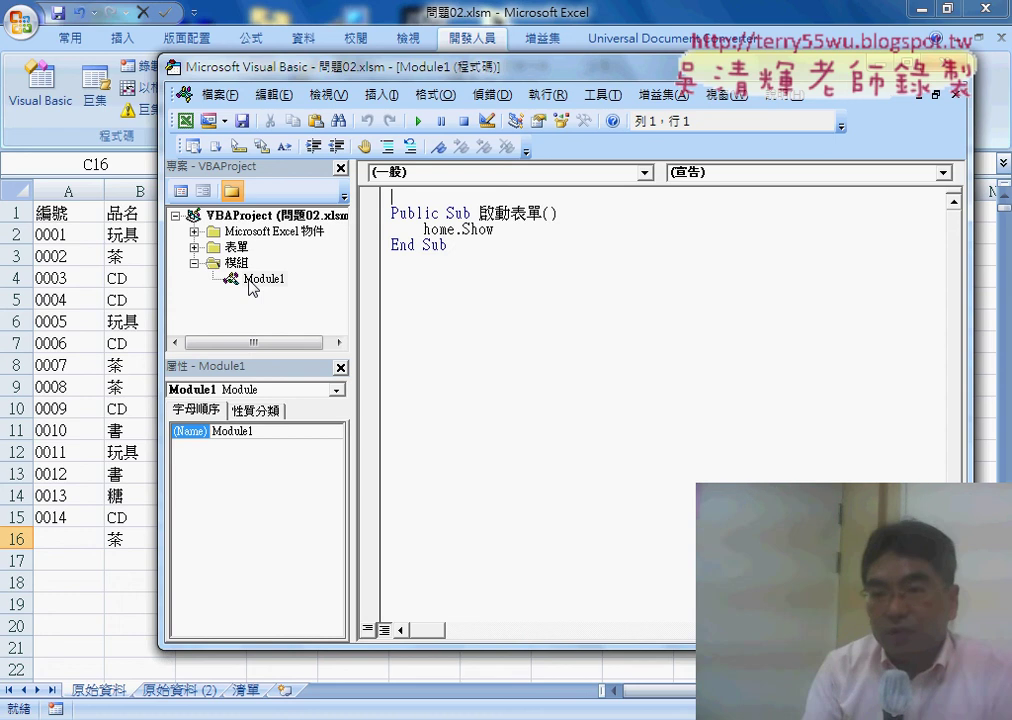
pyautogui.moveTo(479, 213)
pyautogui.mouseDown()
pyautogui.moveTo(526, 213)
pyautogui.moveTo(424, 229)
pyautogui.mouseUp()
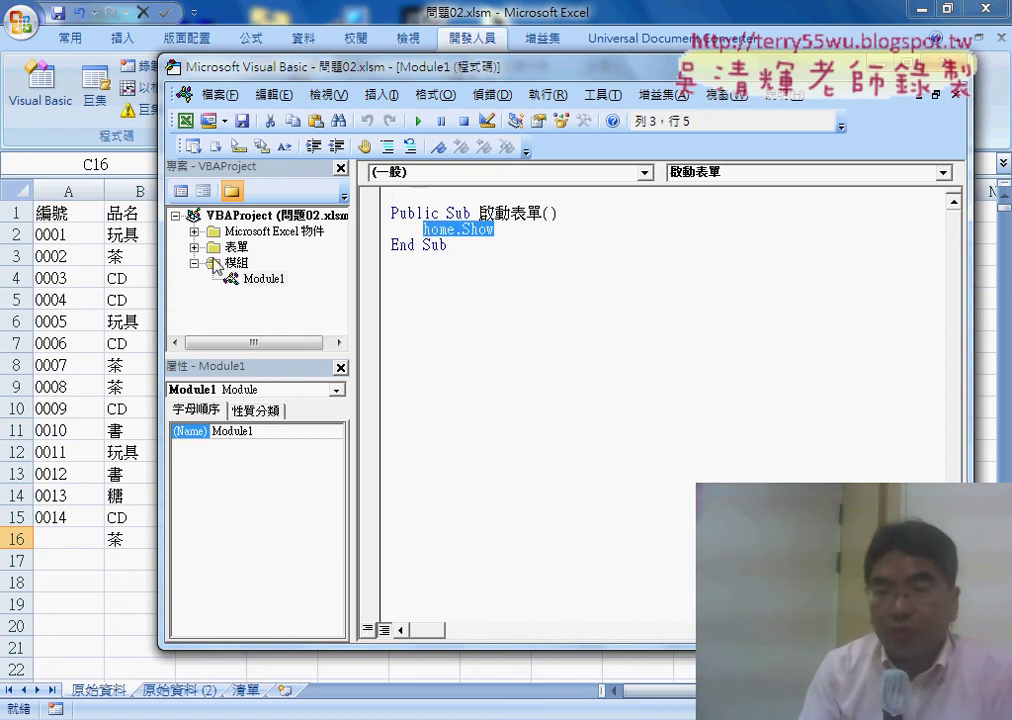
pyautogui.click(194, 247)
pyautogui.click(266, 263)
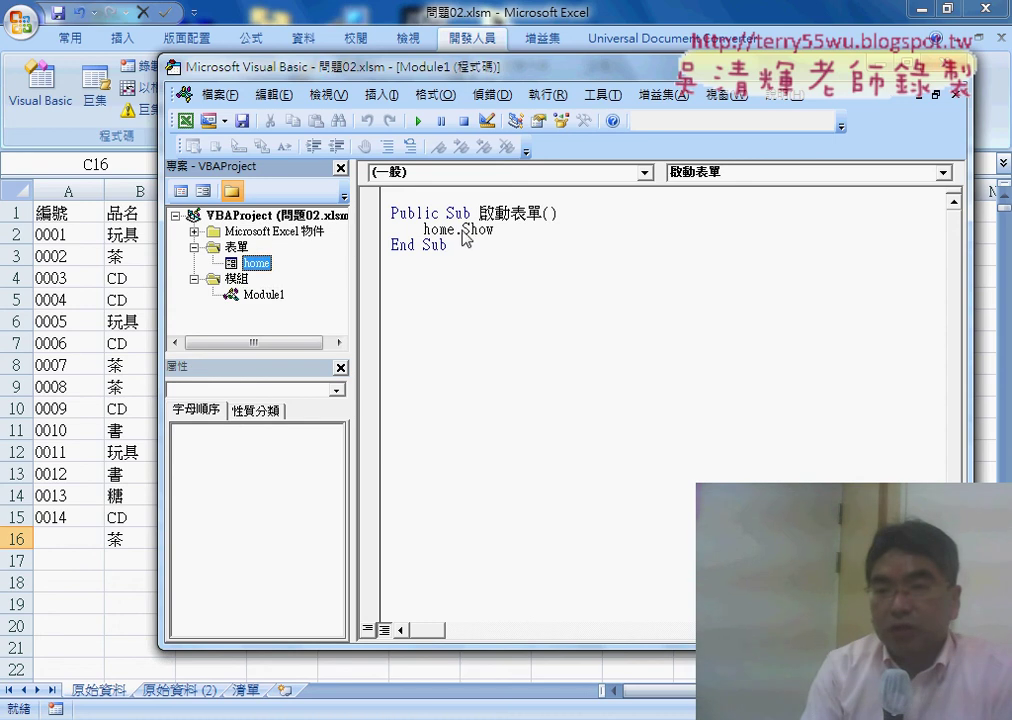
pyautogui.moveTo(494, 229); pyautogui.dragTo(424, 230)
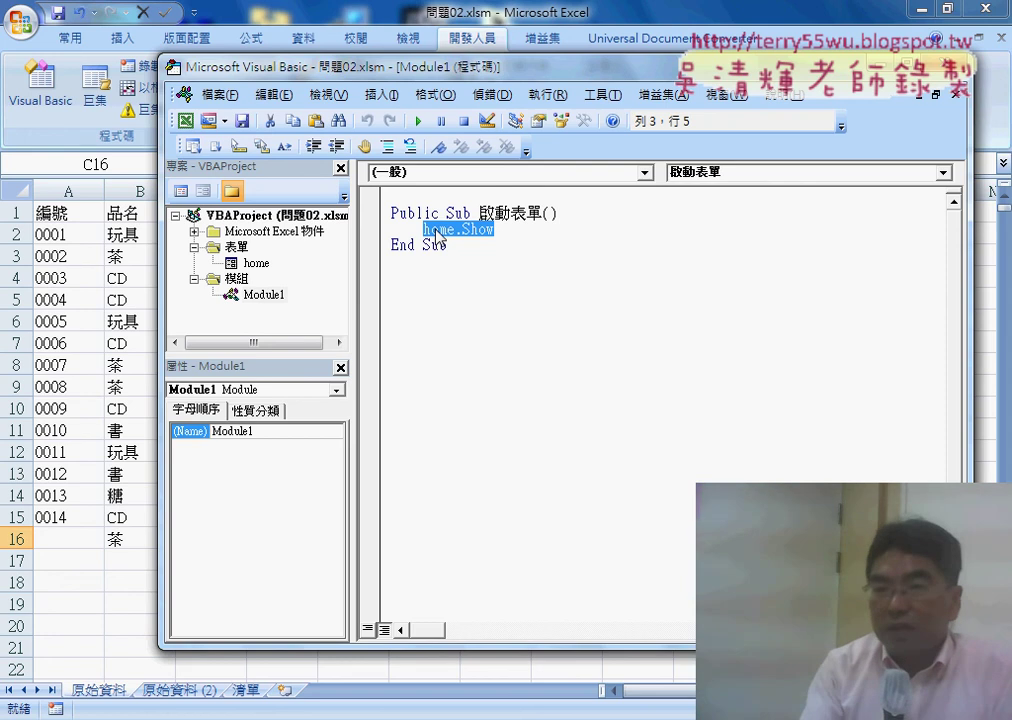
pyautogui.click(557, 12)
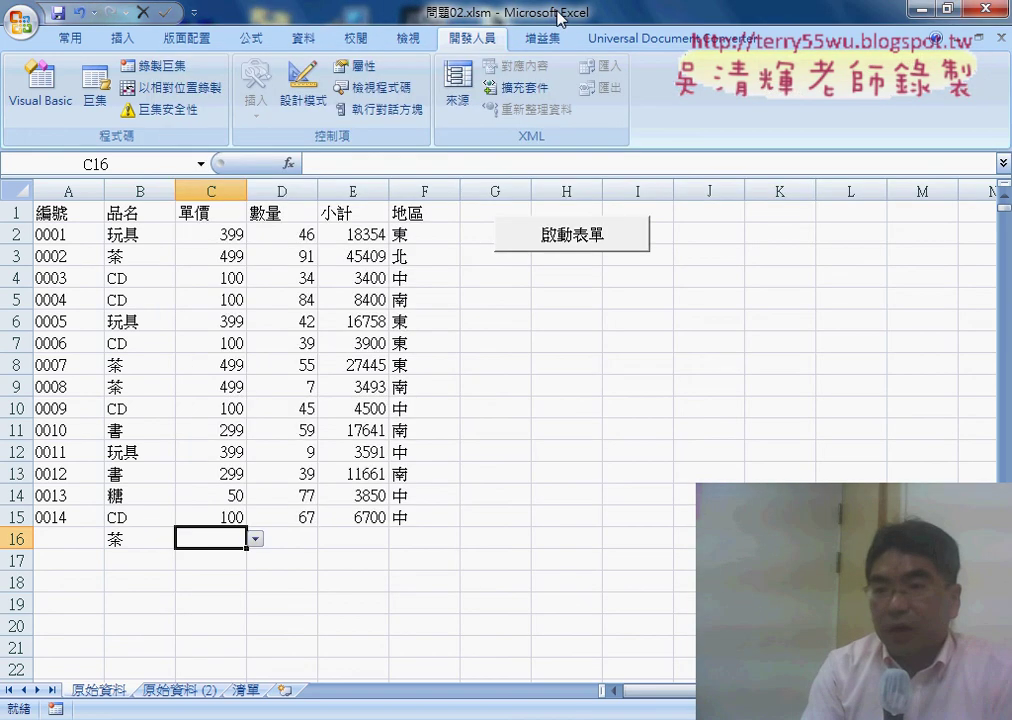
# Reopen and close the sales form, then preview the home form from the VBA editor.
pyautogui.click(604, 236)
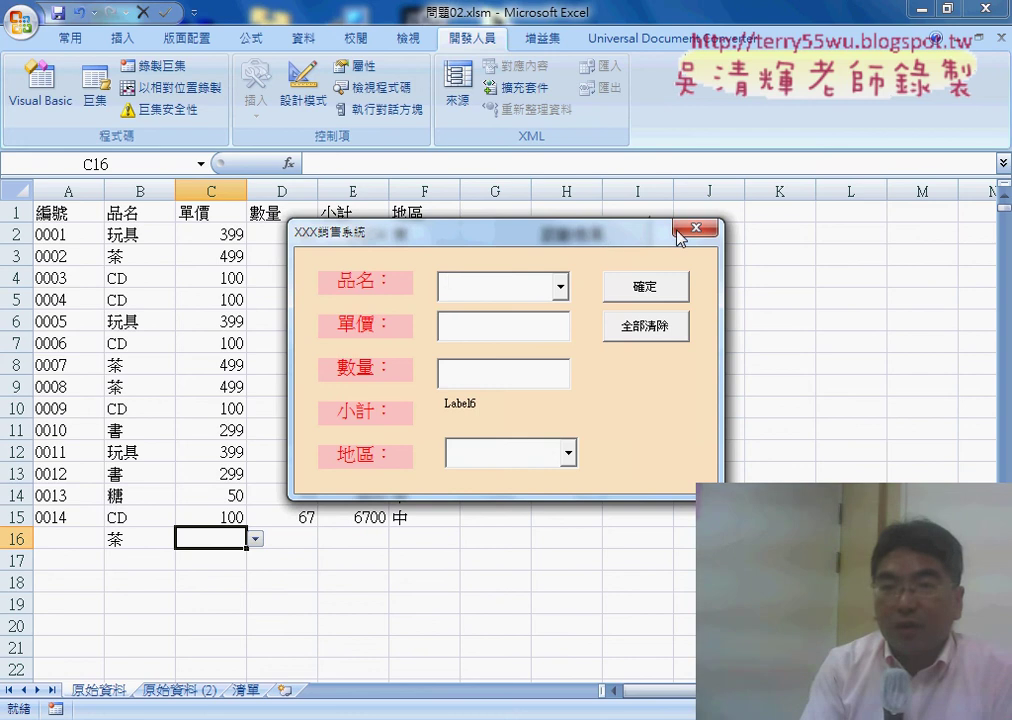
pyautogui.click(680, 233)
pyautogui.click(40, 85)
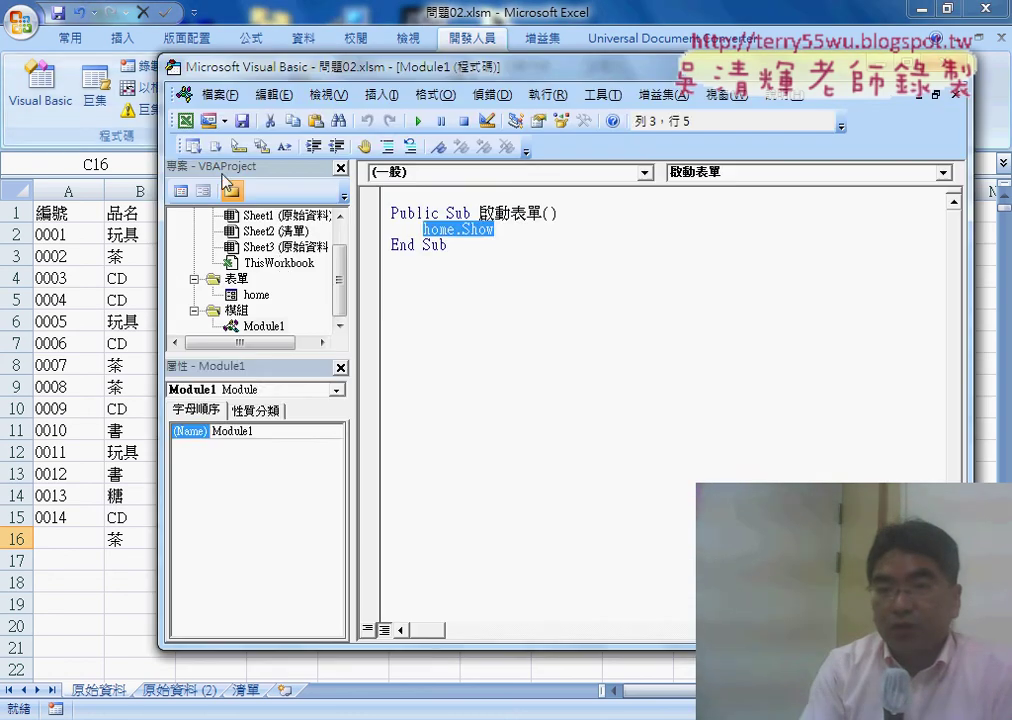
pyautogui.doubleClick(253, 294)
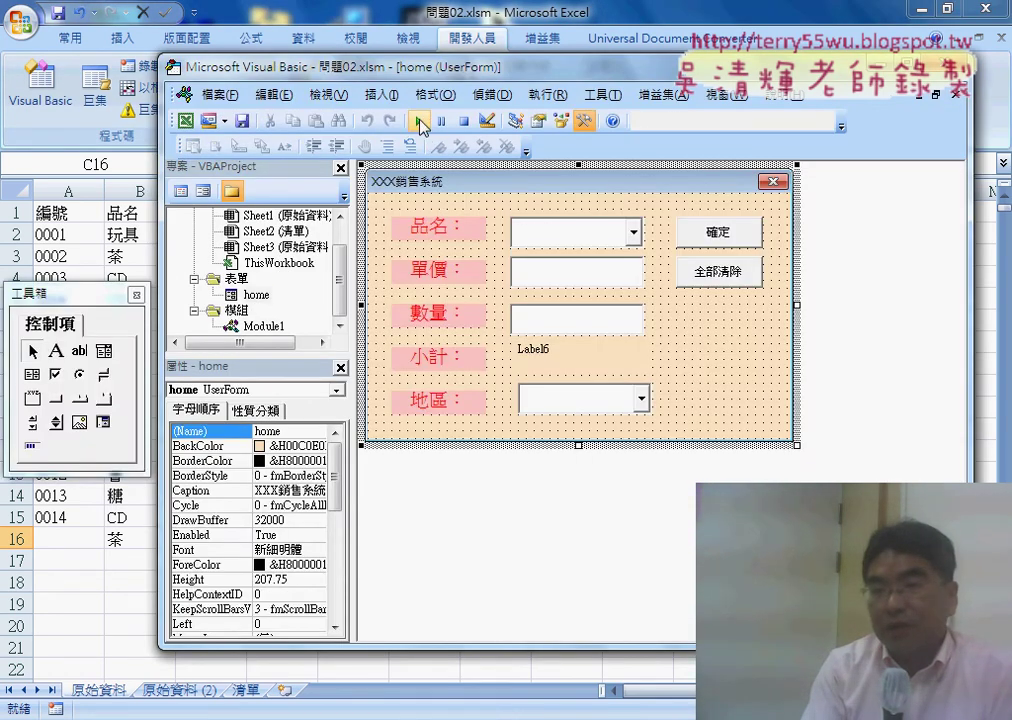
pyautogui.click(421, 122)
pyautogui.click(699, 229)
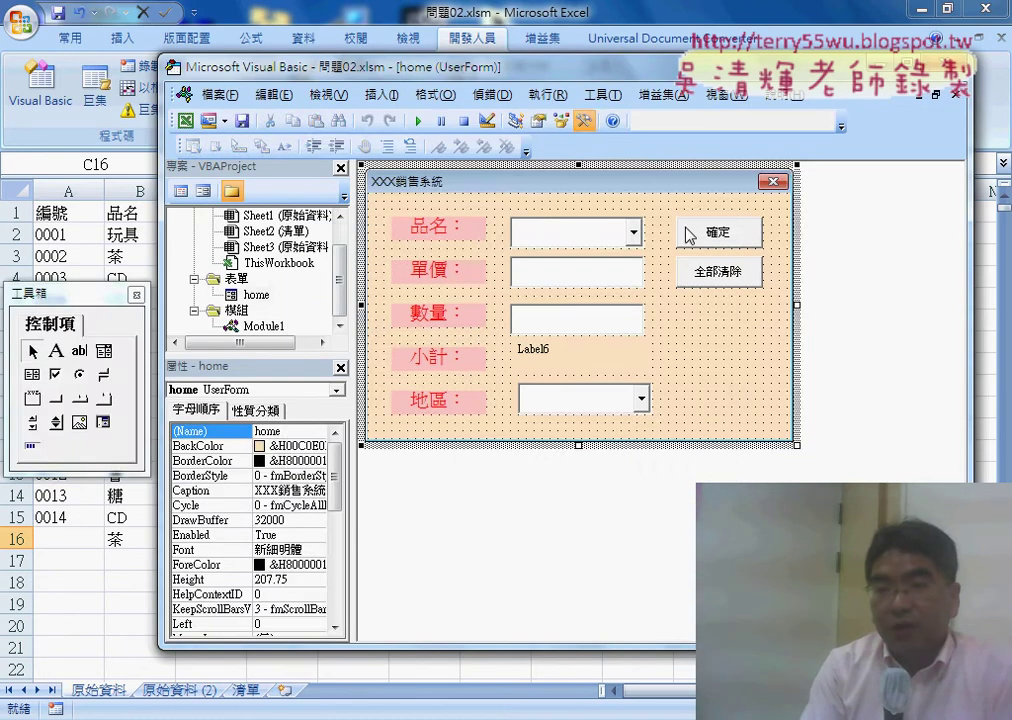
# Review the 啟動表單 macro's home.Show statement in Module1, then return to Excel.
pyautogui.doubleClick(257, 328)
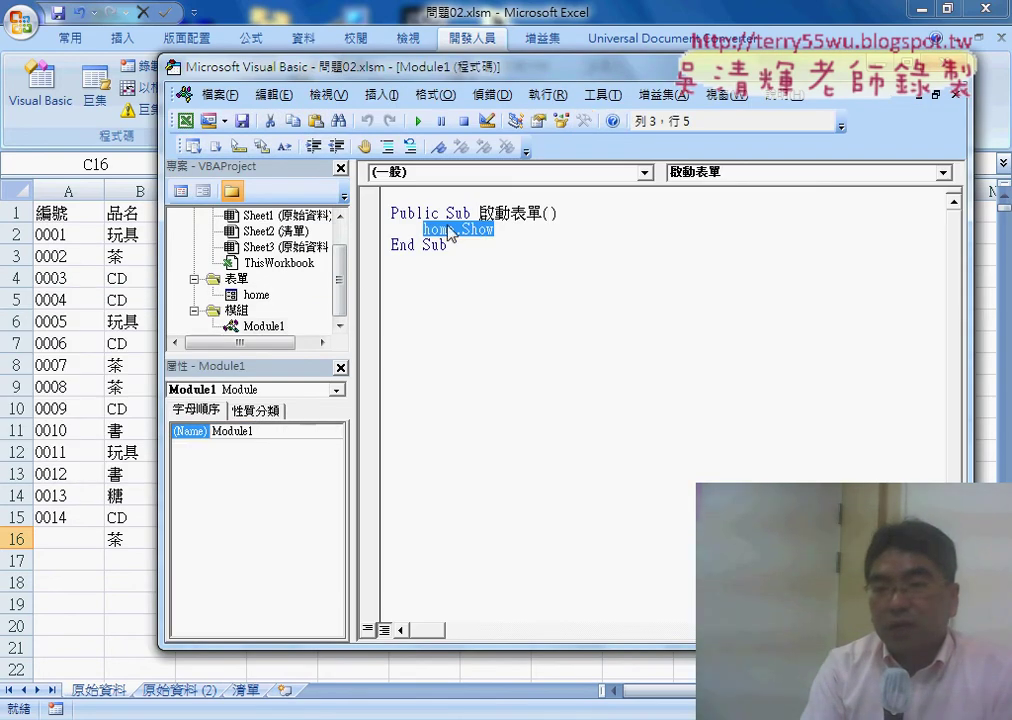
pyautogui.click(449, 233)
pyautogui.moveTo(479, 213); pyautogui.dragTo(512, 213)
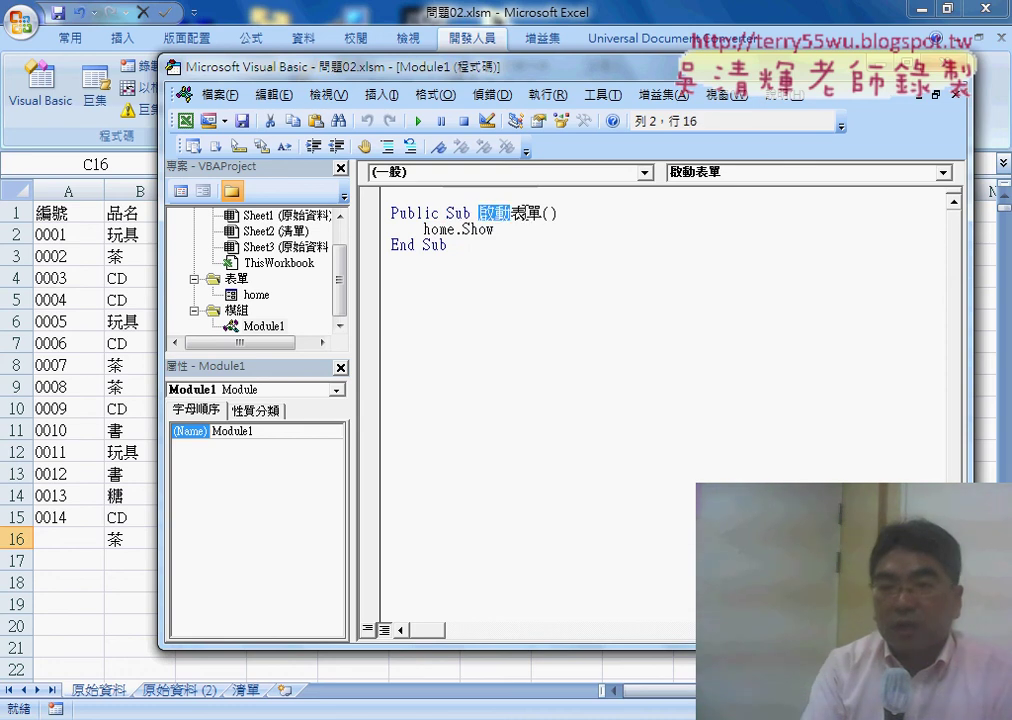
pyautogui.moveTo(422, 233); pyautogui.dragTo(503, 233)
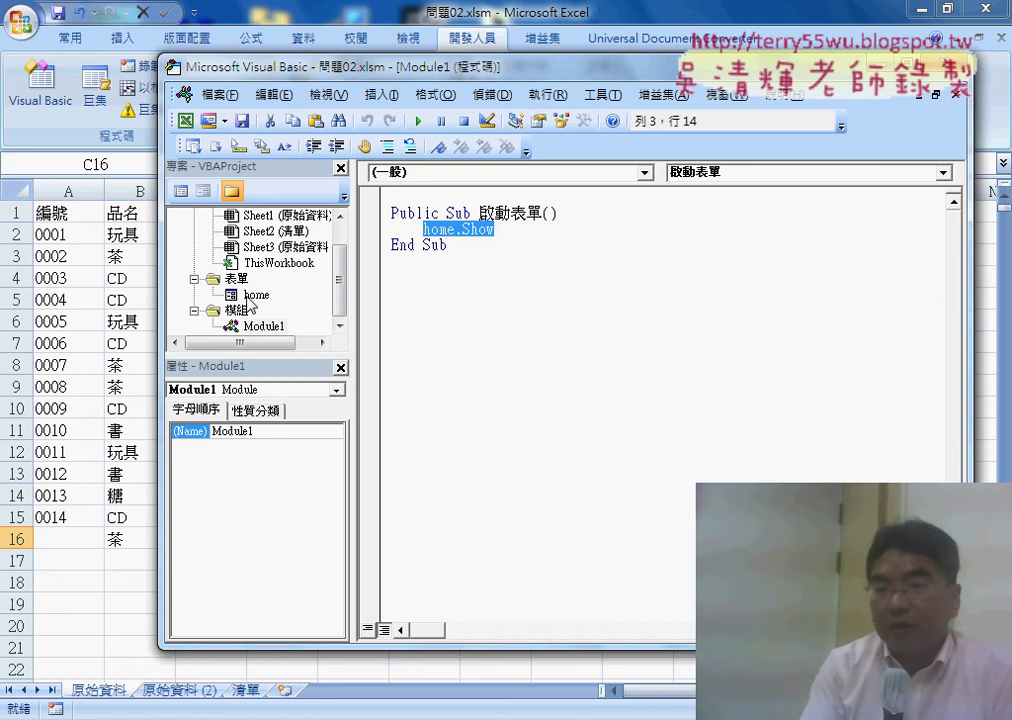
pyautogui.moveTo(494, 229); pyautogui.dragTo(455, 229)
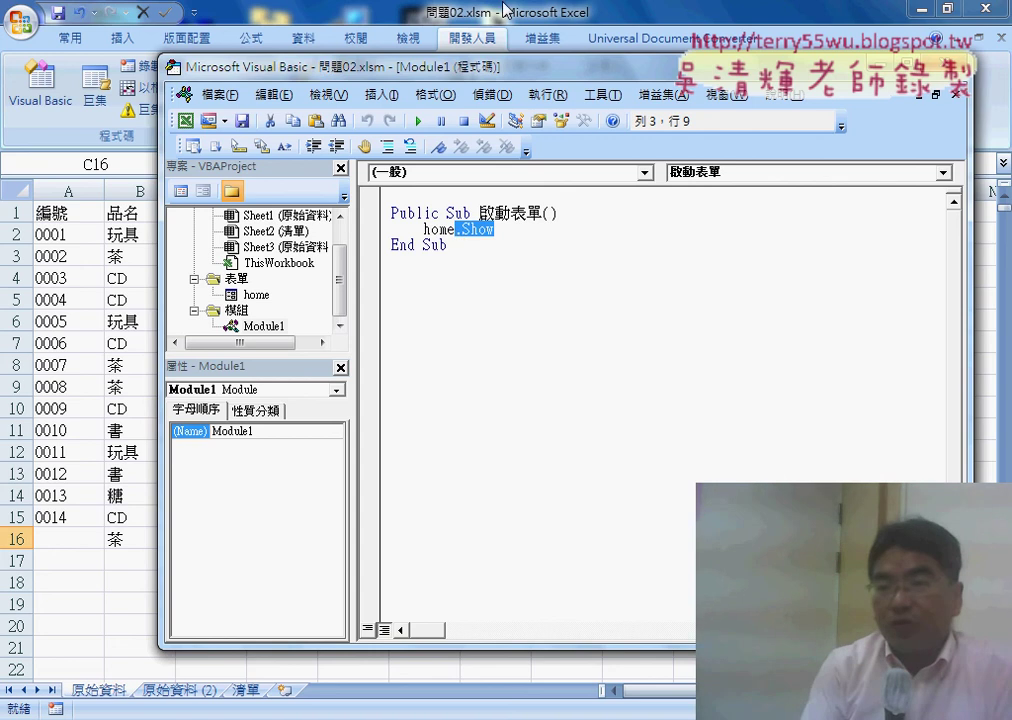
pyautogui.hotkey('alt', 'F11')
# Test 啟動表單 twice, confirming the XXX銷售系統 form appears, then close it.
pyautogui.click(578, 240)
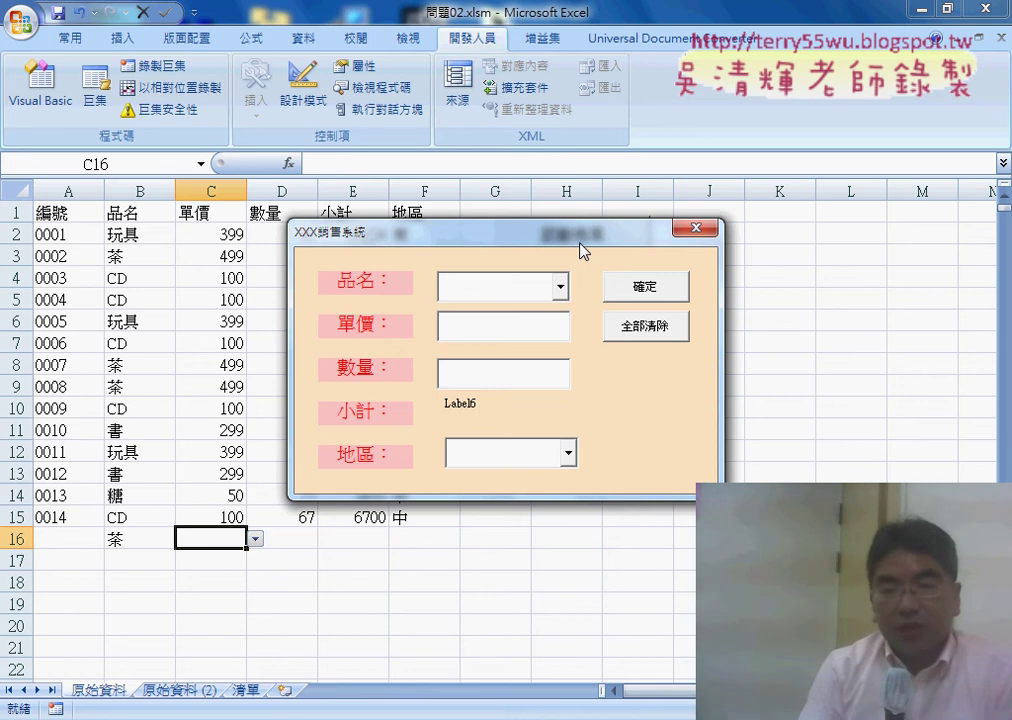
pyautogui.click(696, 228)
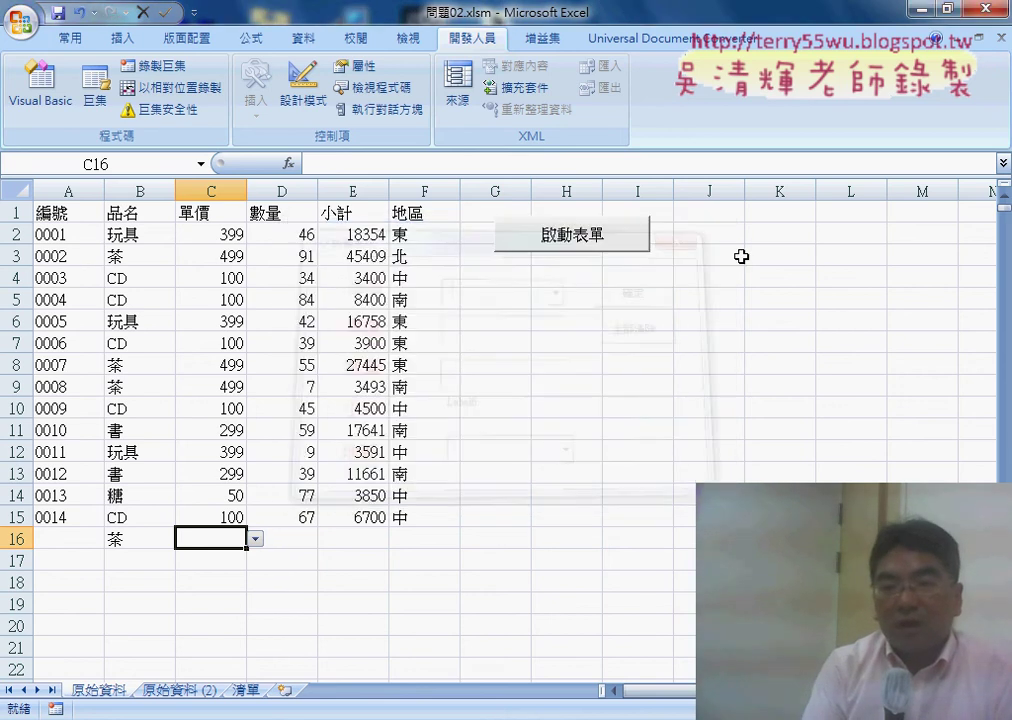
pyautogui.click(579, 246)
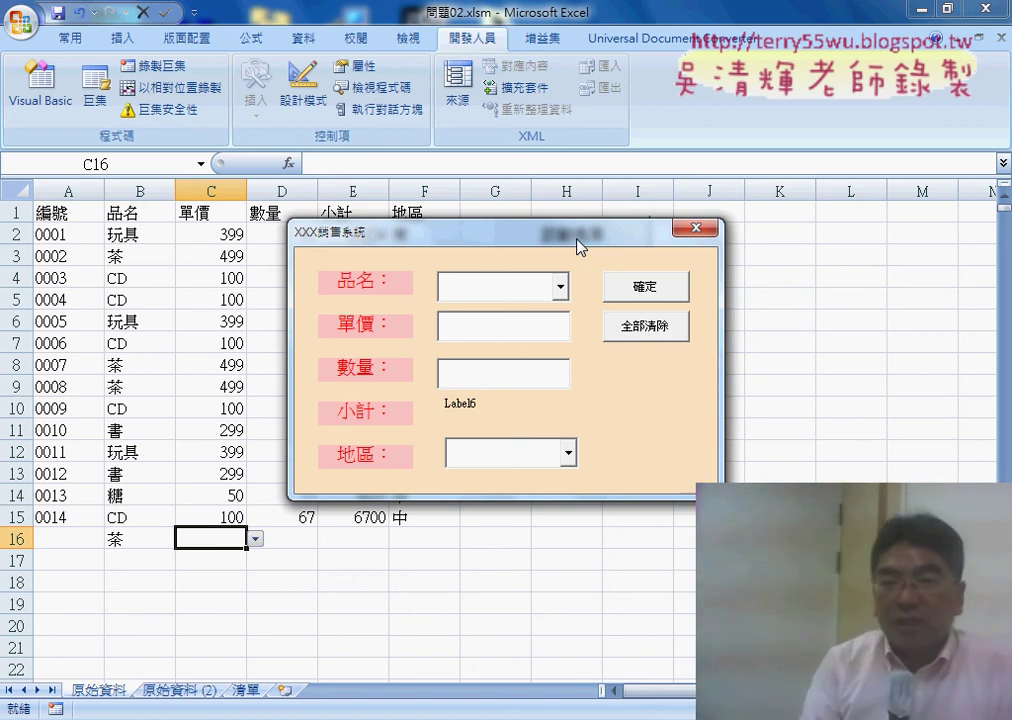
pyautogui.click(697, 228)
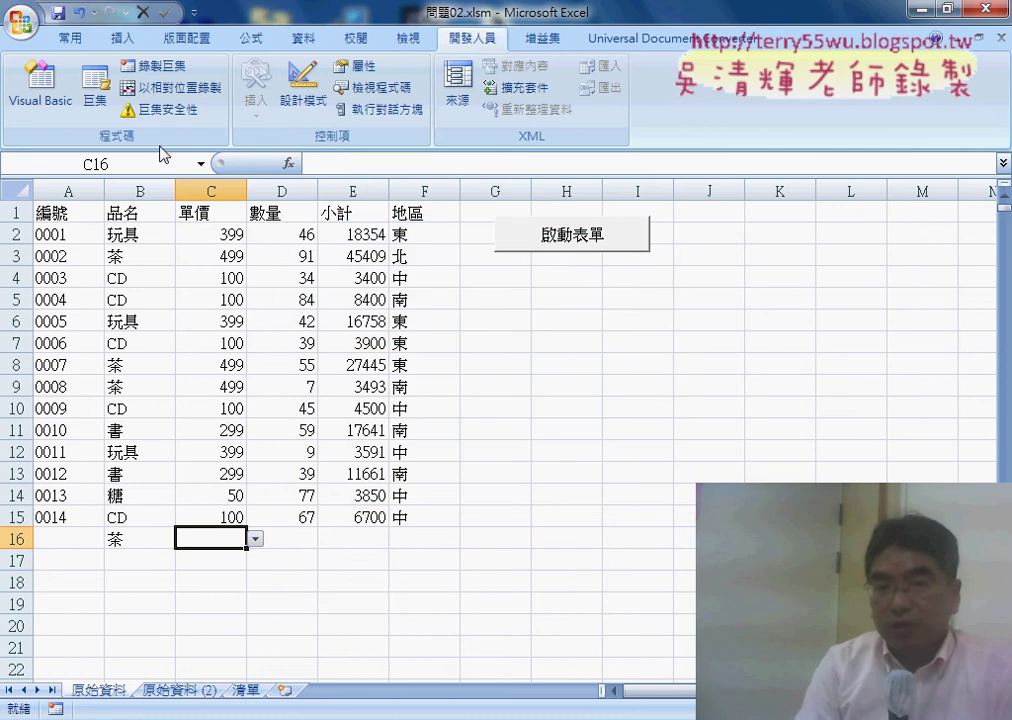
# Widen the Project pane and open the ThisWorkbook code window from the project tree.
pyautogui.click(45, 103)
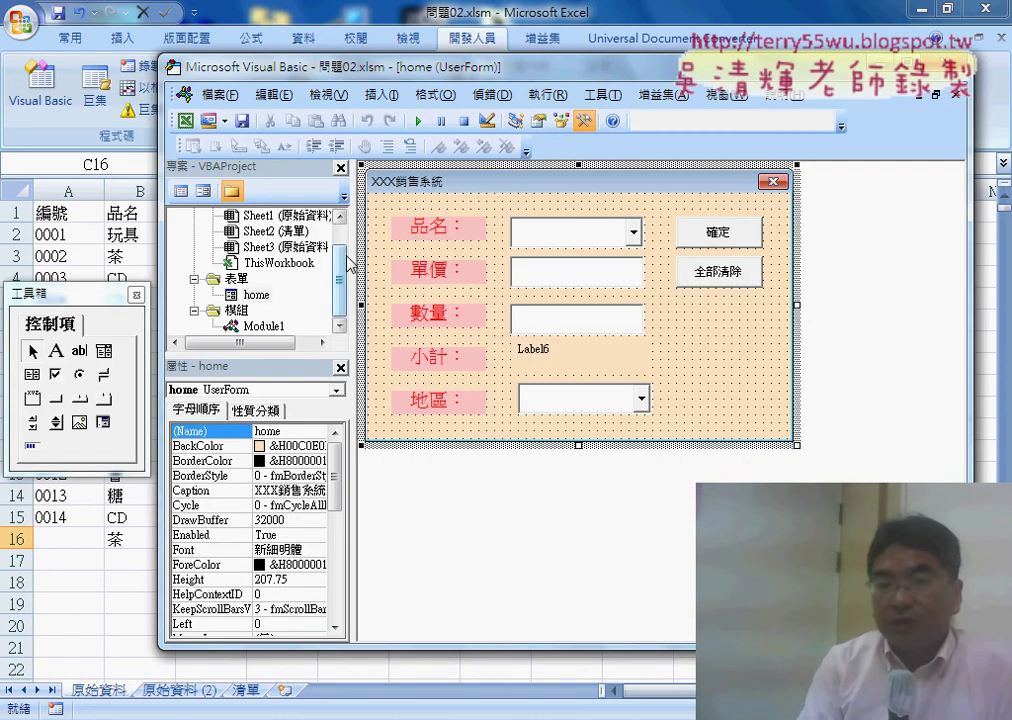
pyautogui.moveTo(354, 254)
pyautogui.mouseDown()
pyautogui.moveTo(402, 250)
pyautogui.moveTo(395, 245)
pyautogui.mouseUp()
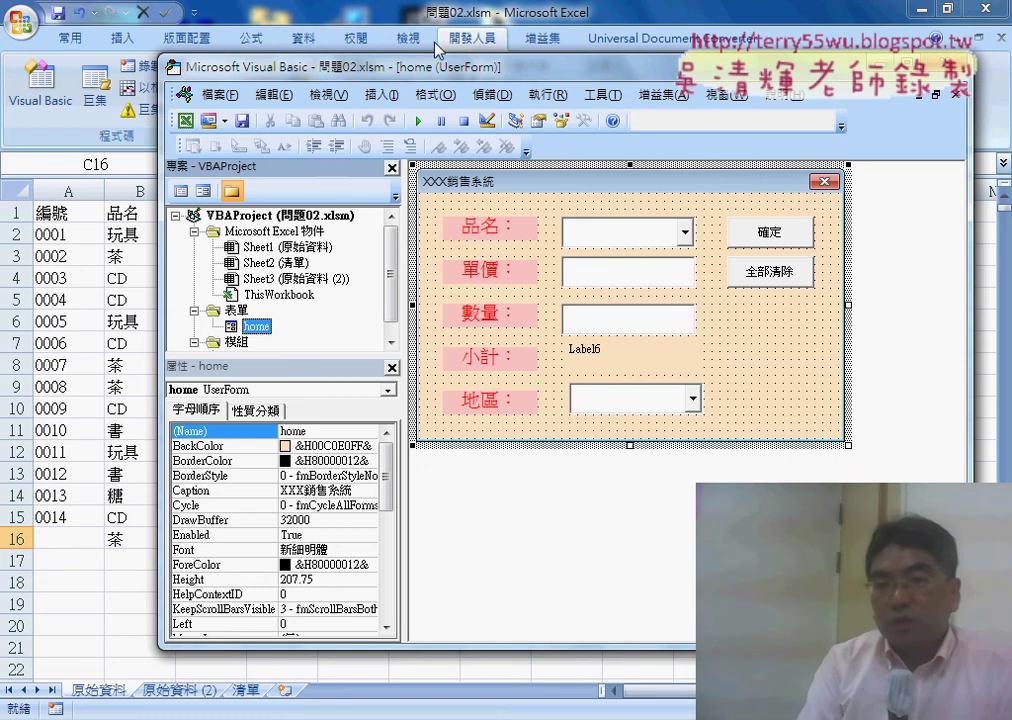
pyautogui.click(285, 216)
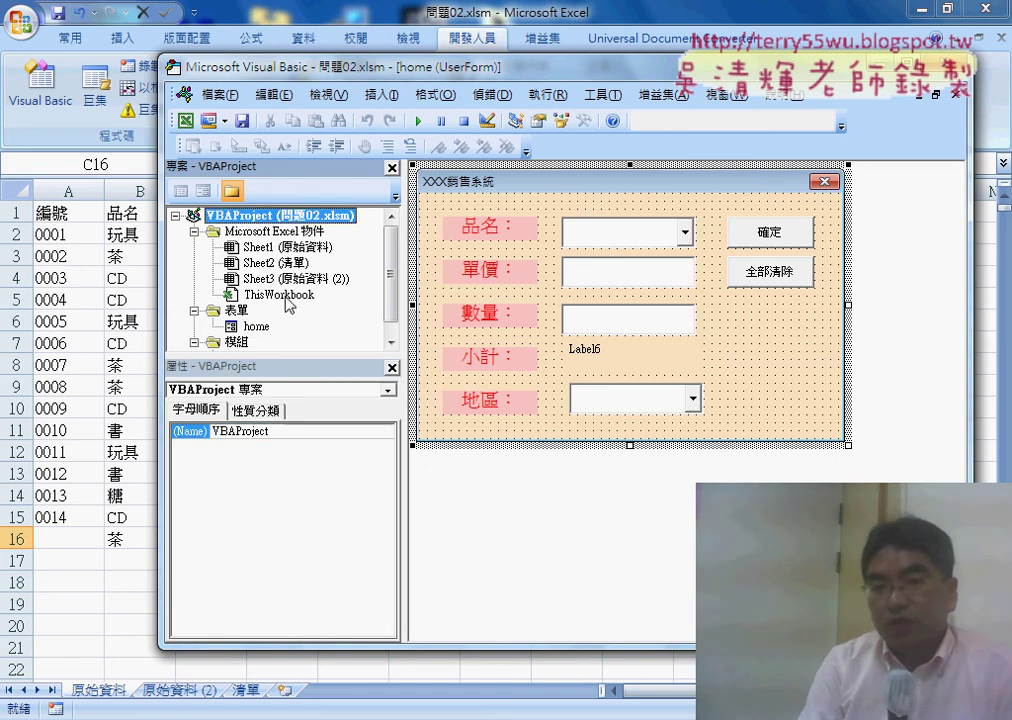
pyautogui.click(283, 247)
pyautogui.click(283, 262)
pyautogui.click(285, 279)
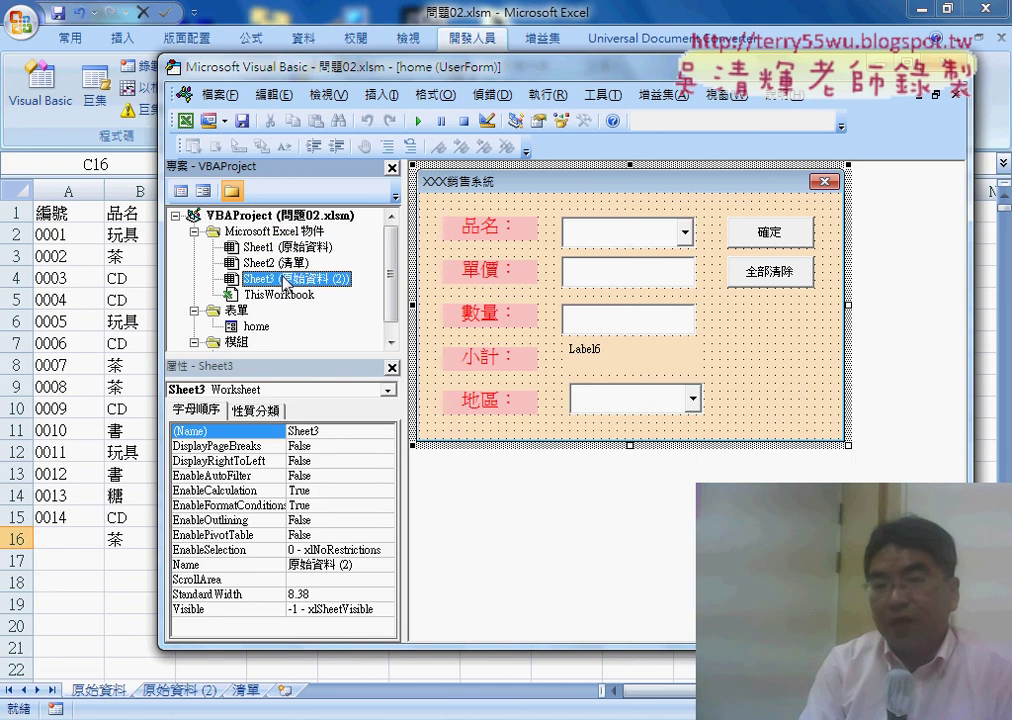
pyautogui.click(289, 296)
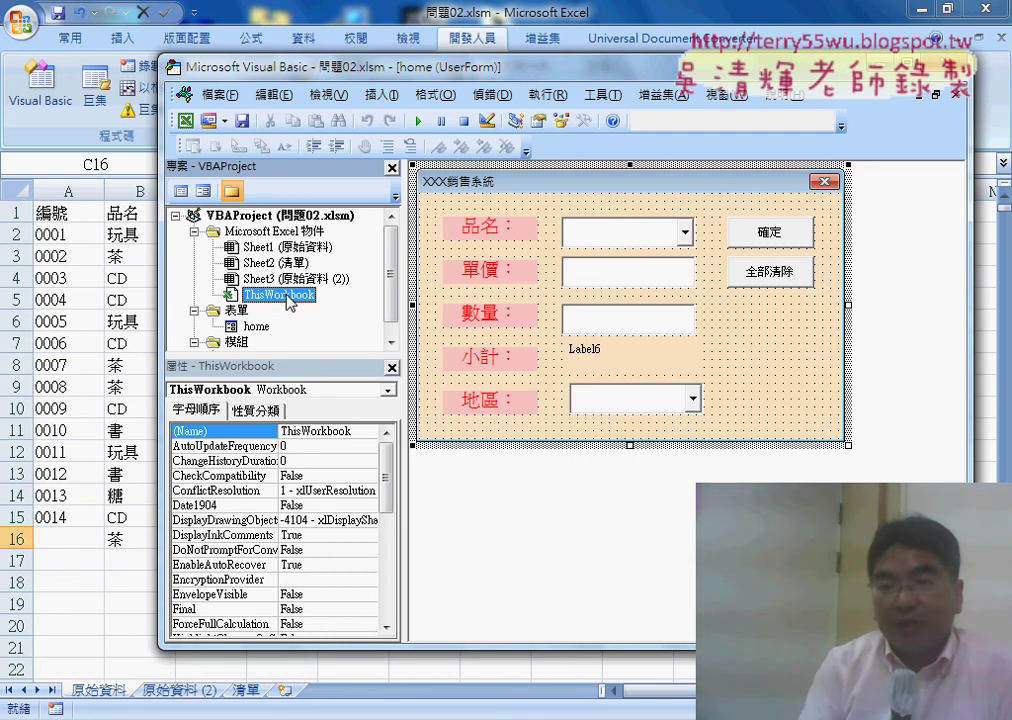
pyautogui.doubleClick(285, 295)
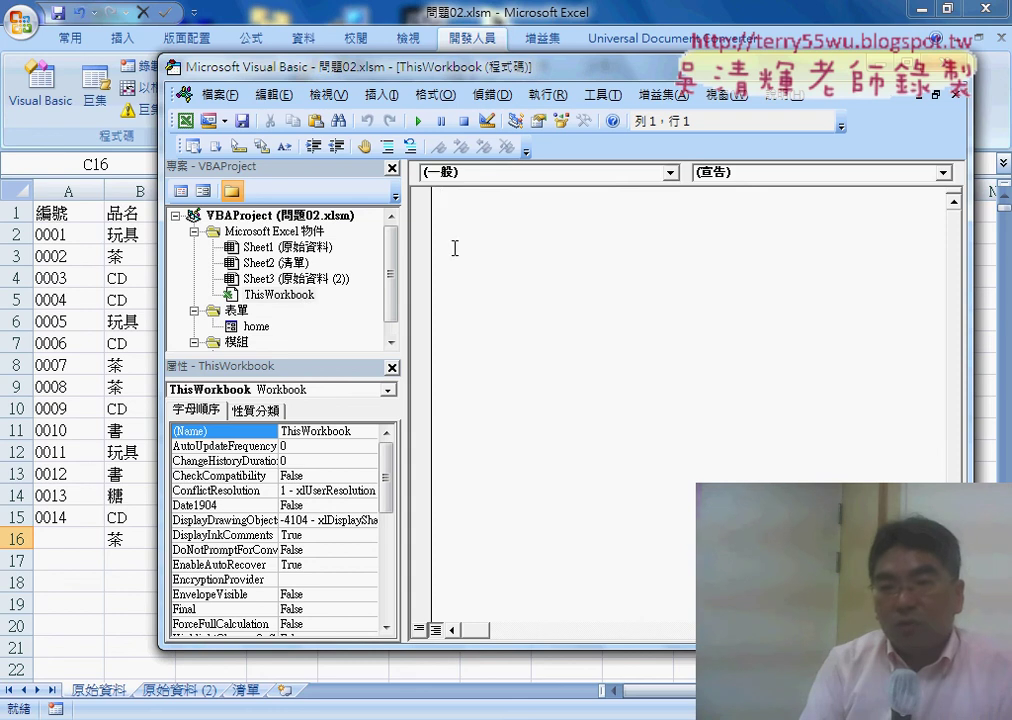
# Create a Workbook_Open procedure by choosing Workbook and its Open event.
pyautogui.click(490, 174)
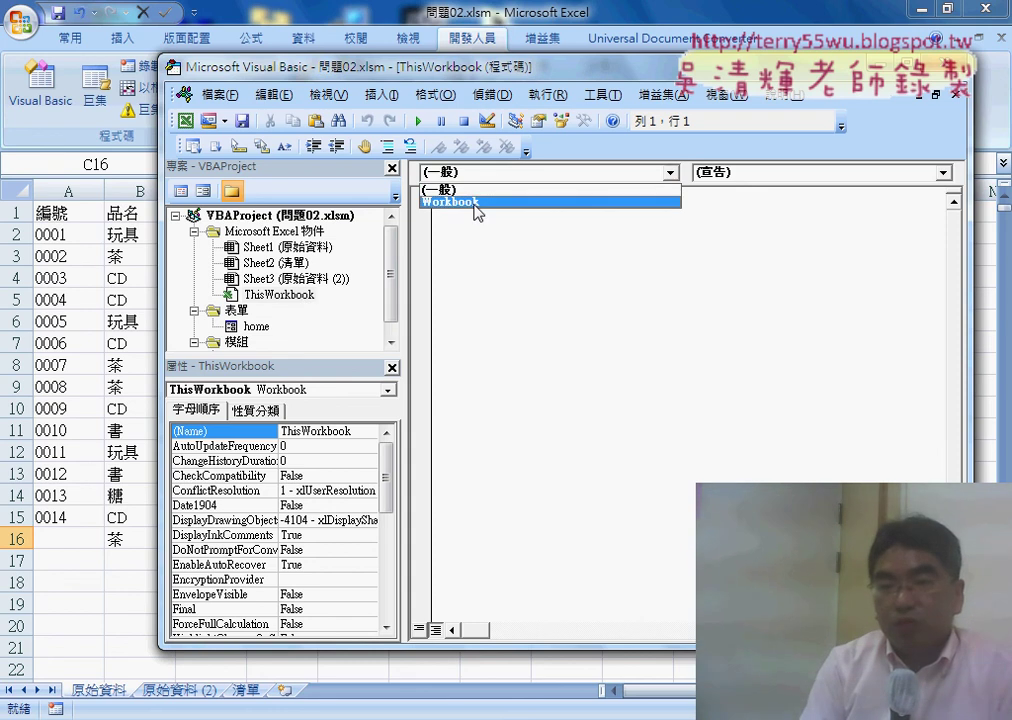
pyautogui.click(477, 204)
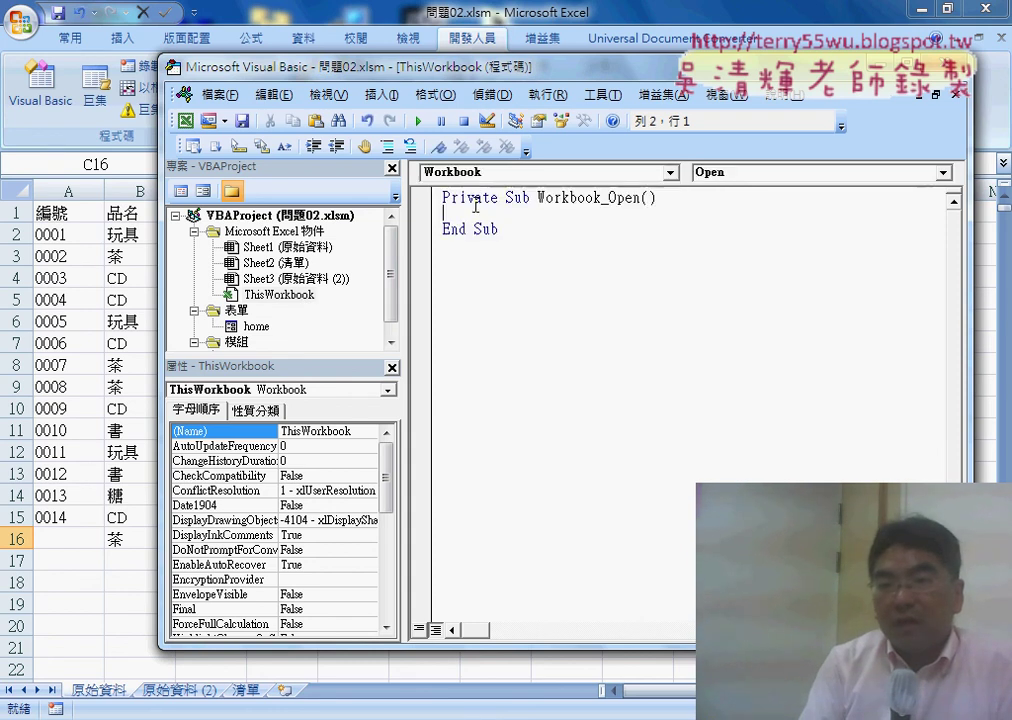
pyautogui.click(732, 178)
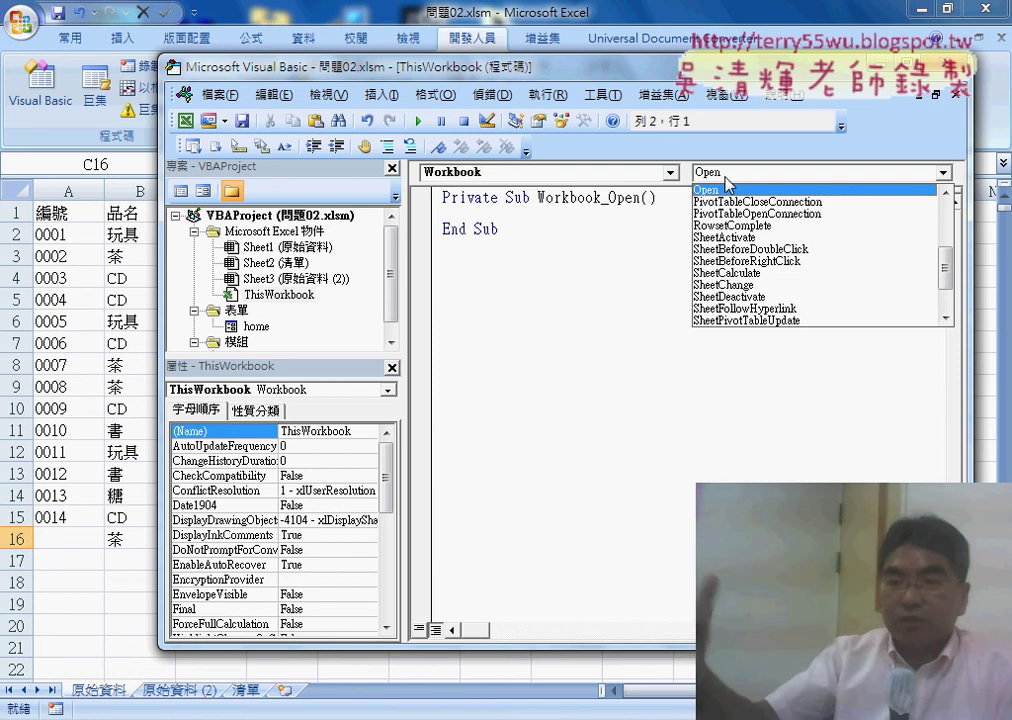
pyautogui.click(547, 218)
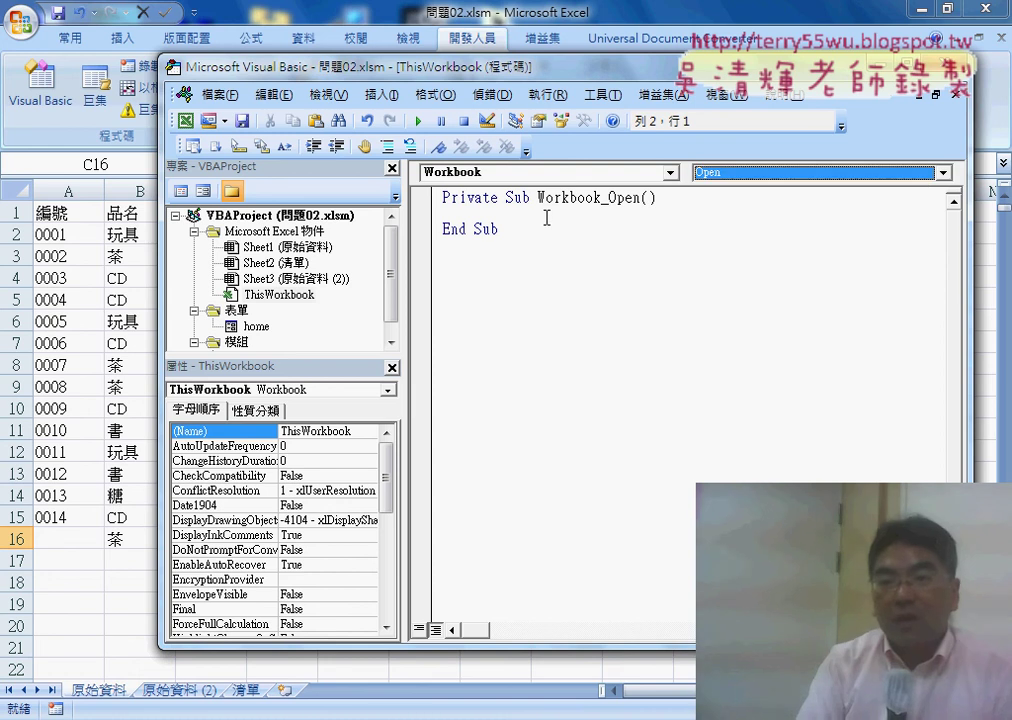
# Write an indented home.Show line inside Workbook_Open using IntelliSense completion.
pyautogui.click(549, 215)
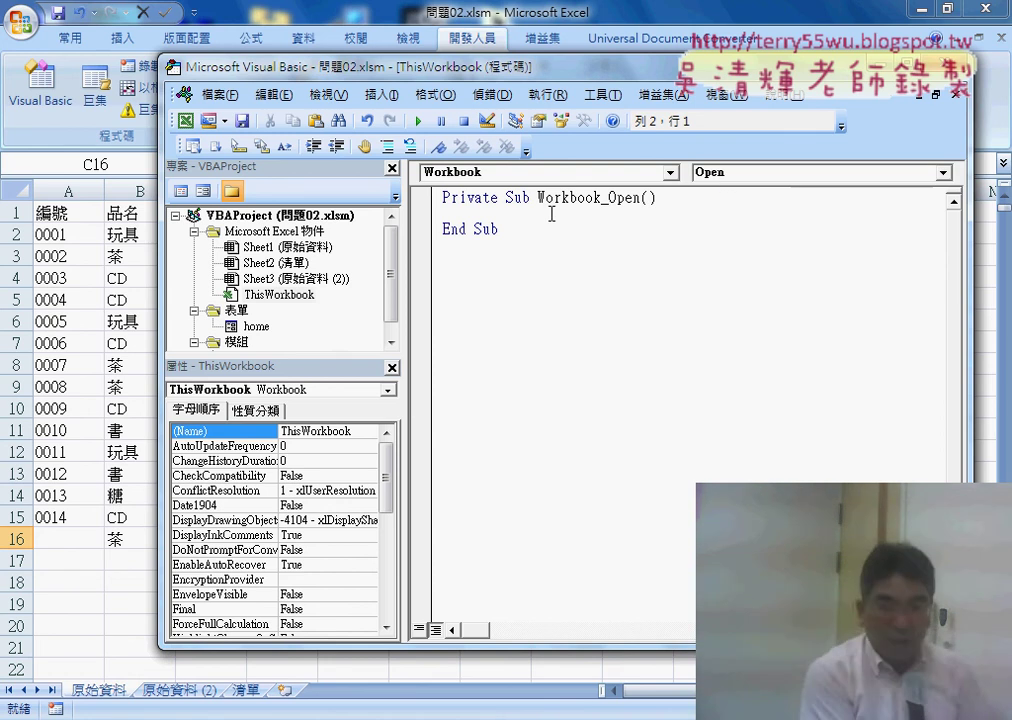
pyautogui.press('Tab')
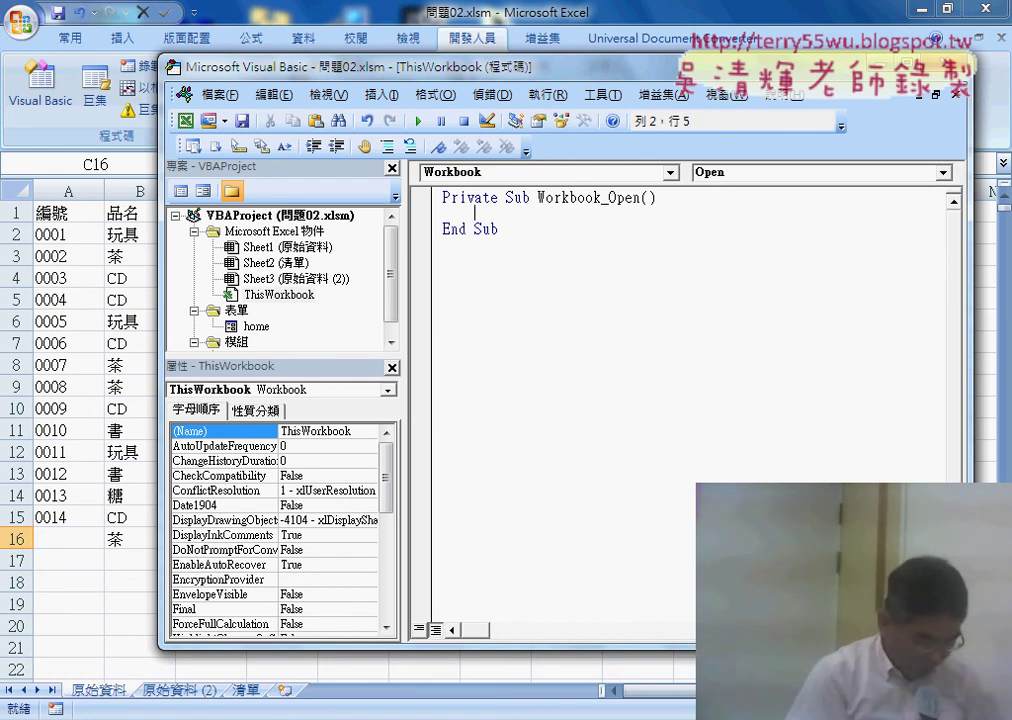
pyautogui.write('home')
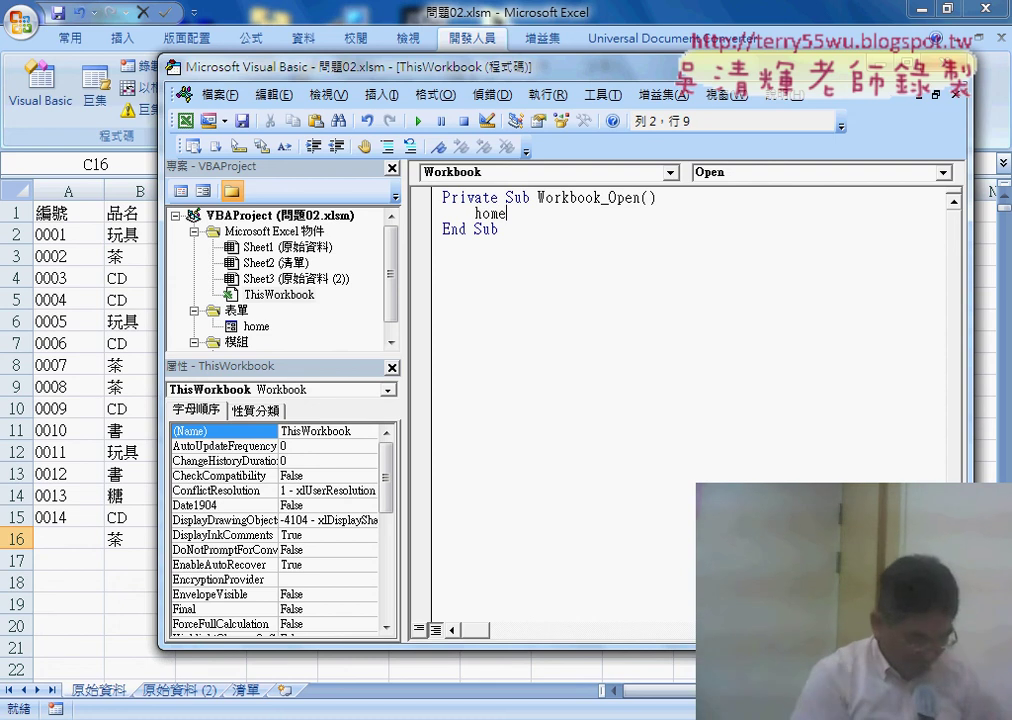
pyautogui.write('.s')
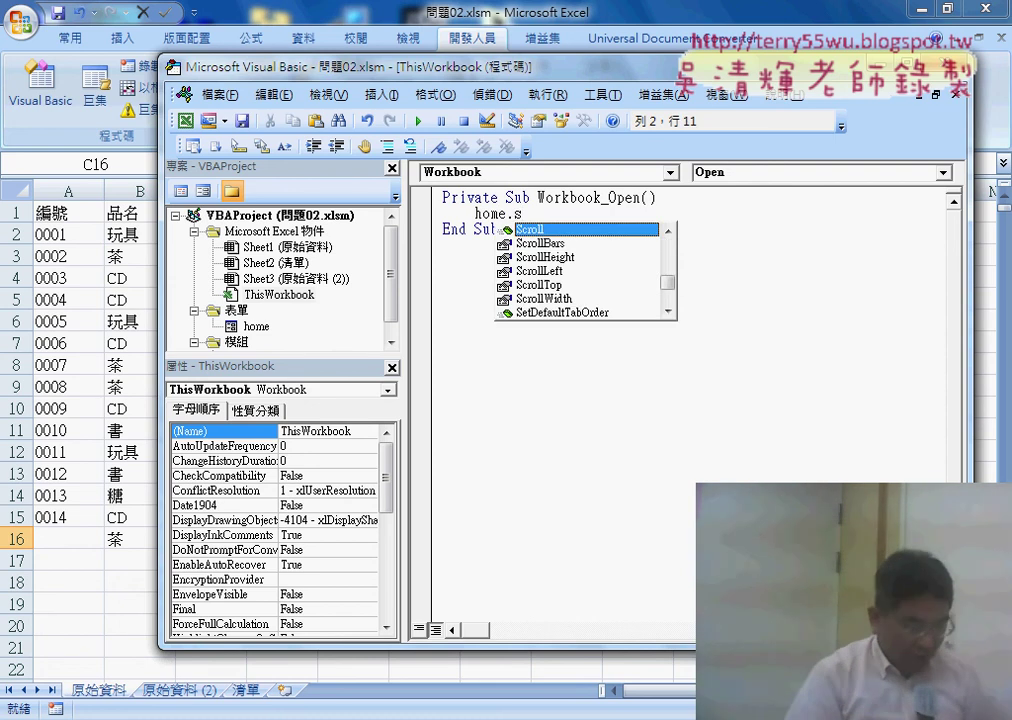
pyautogui.write('h')
pyautogui.press('Tab')
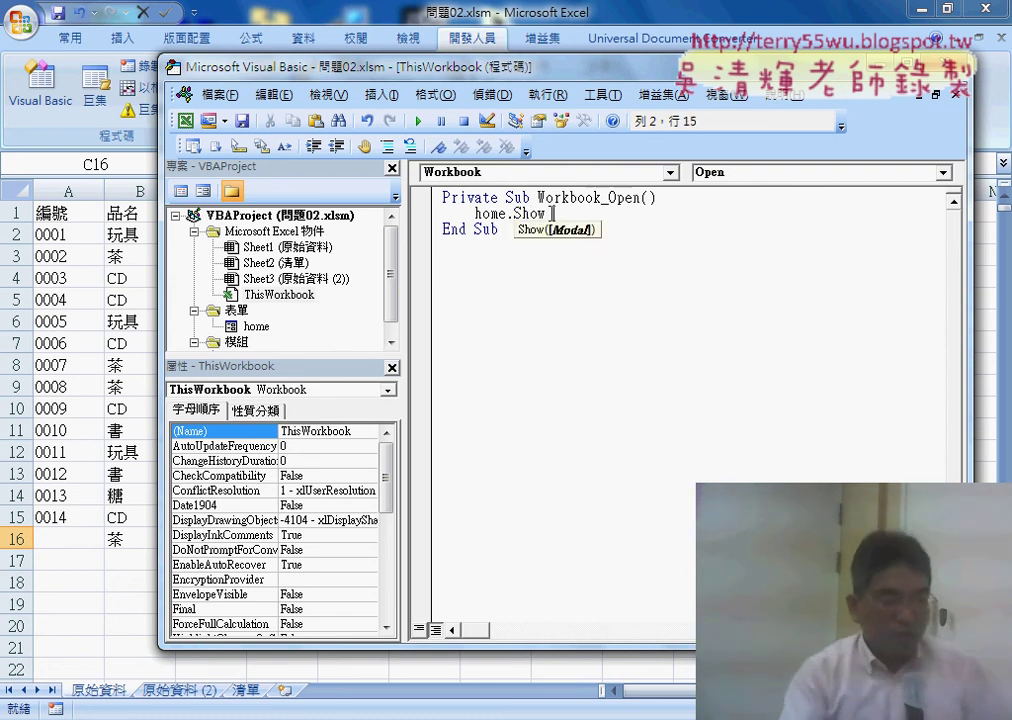
pyautogui.click(675, 363)
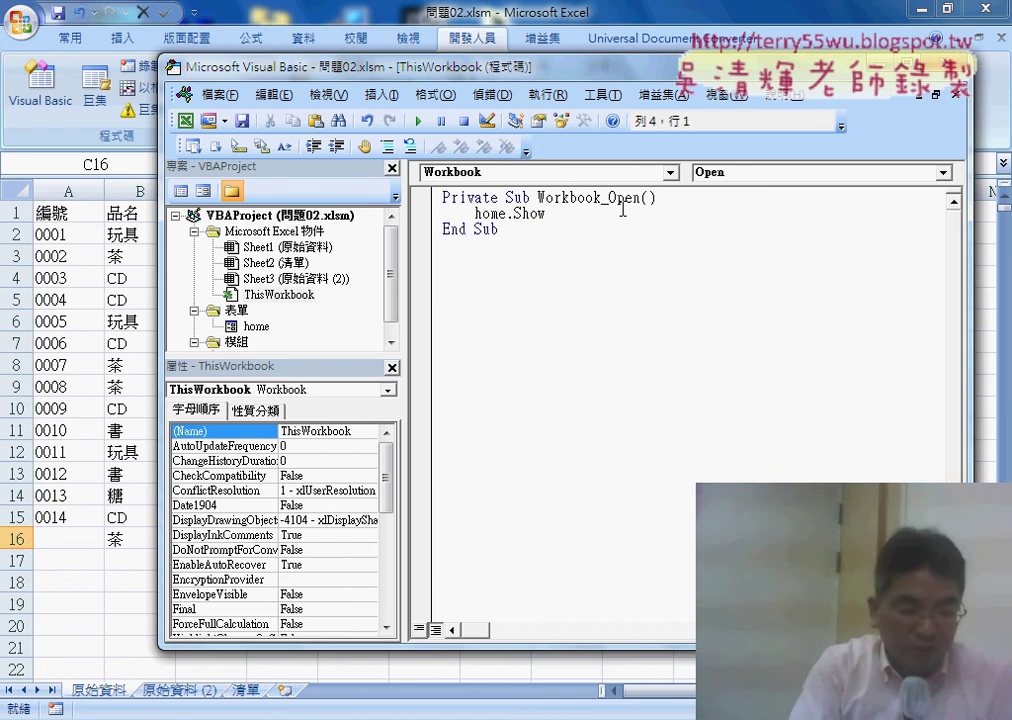
# Close the VBA editor and Excel, saving 問題02.xlsm.
pyautogui.click(956, 67)
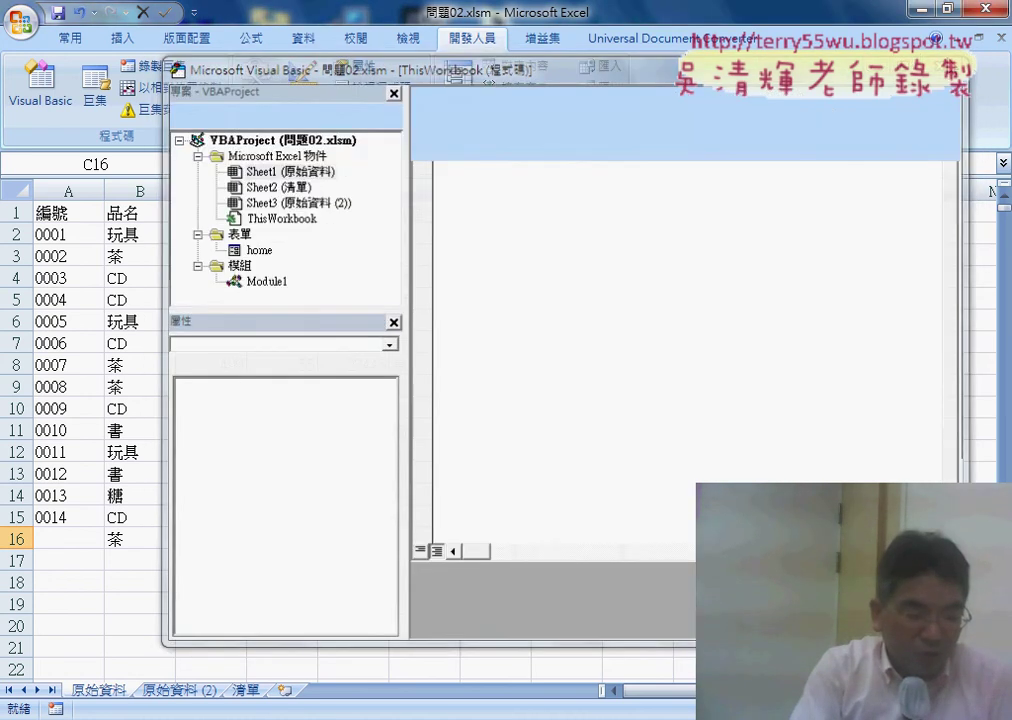
pyautogui.click(987, 8)
pyautogui.click(424, 416)
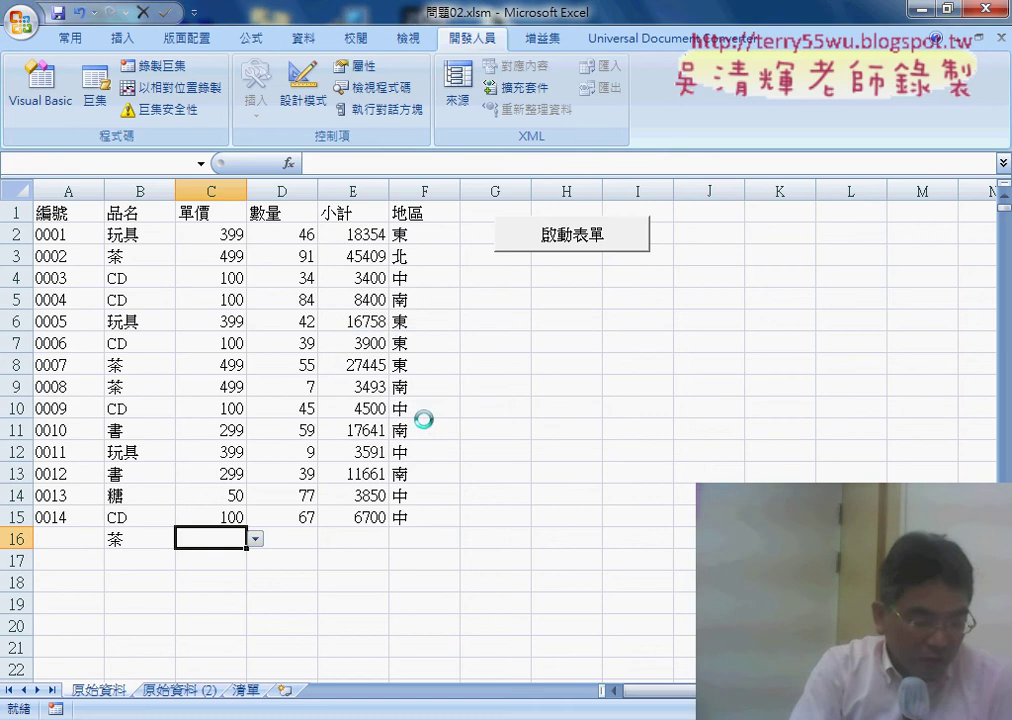
# Reopen 問題02.xlsm with macros enabled, then close the sales form that pops up.
pyautogui.doubleClick(500, 195)
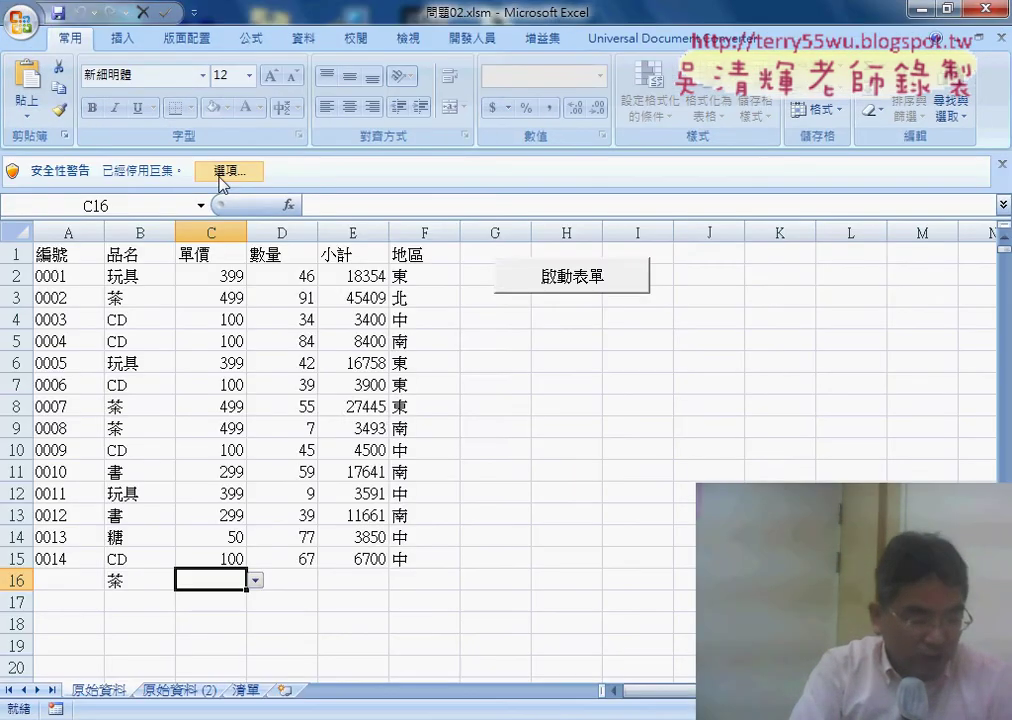
pyautogui.click(230, 170)
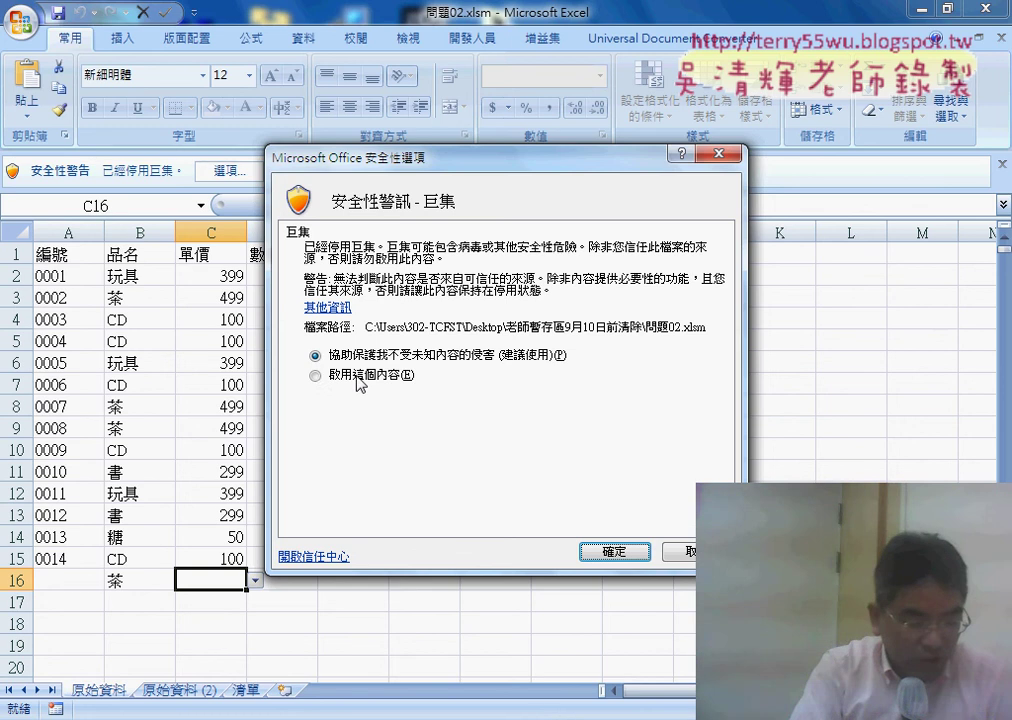
pyautogui.click(316, 376)
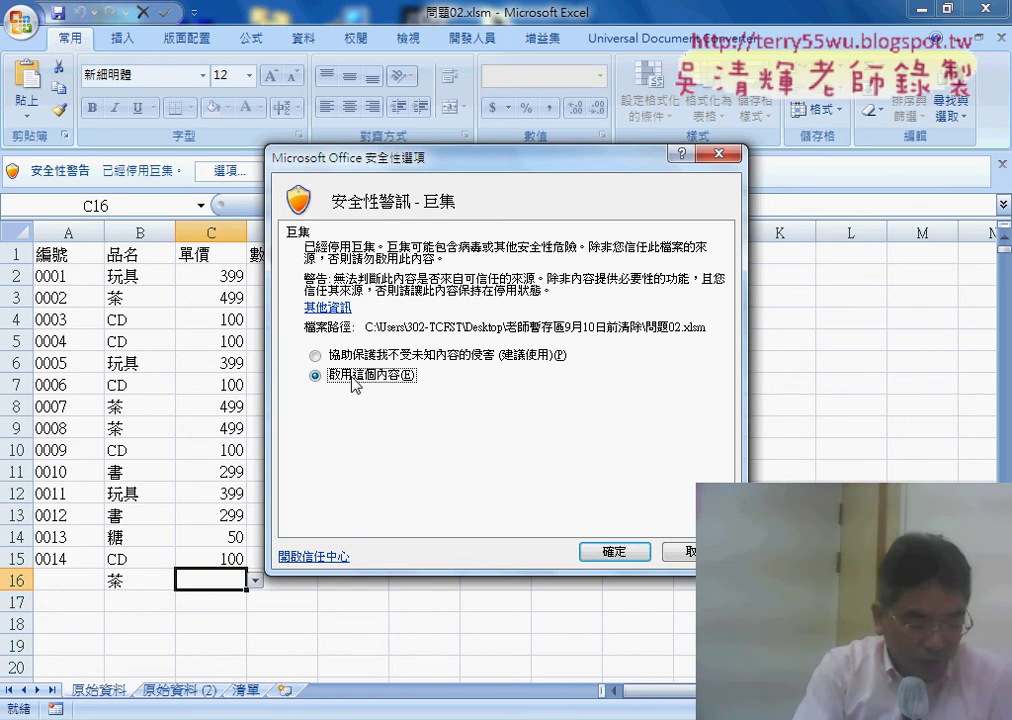
pyautogui.click(612, 552)
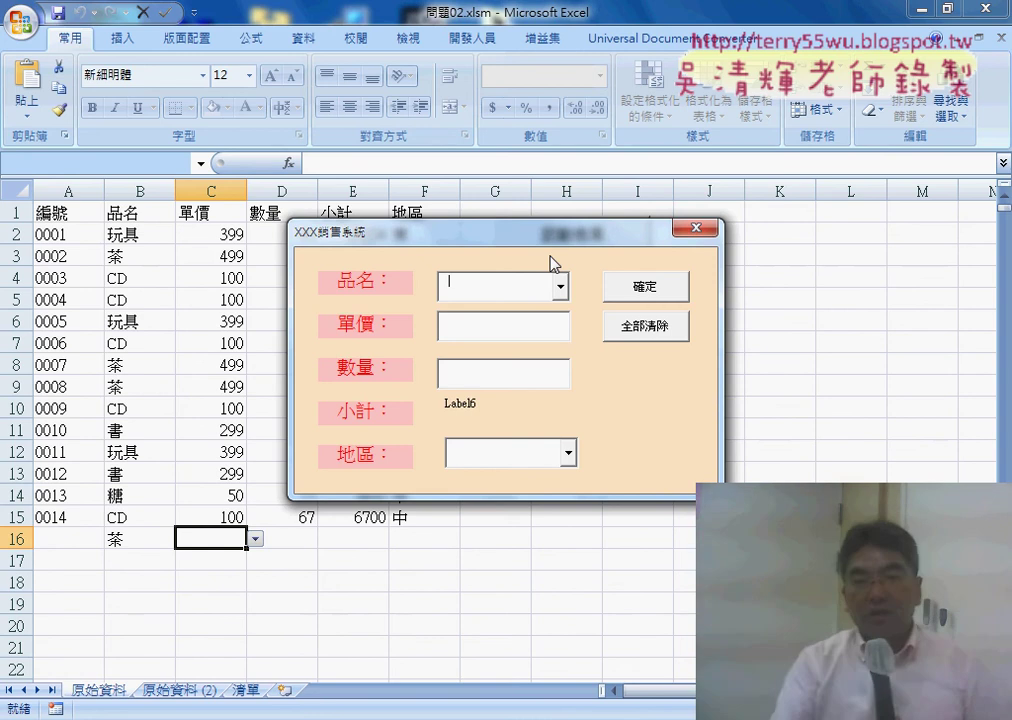
pyautogui.click(700, 232)
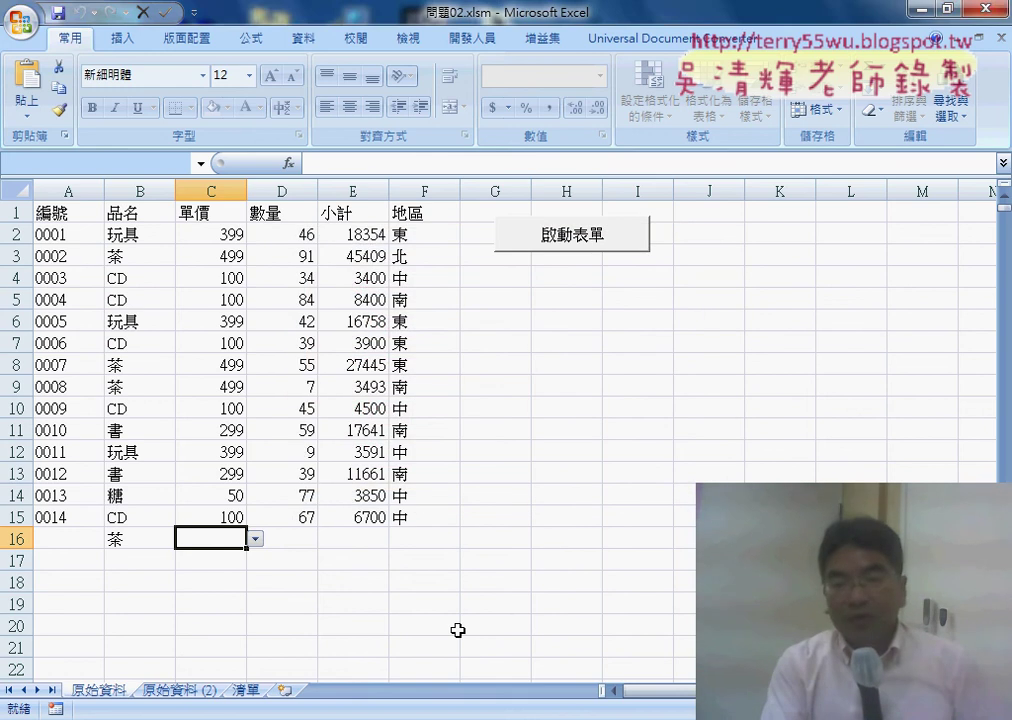
# Reopen 問題02.xlsm and launch the Visual Basic editor from the Developer tab.
pyautogui.press('Return')
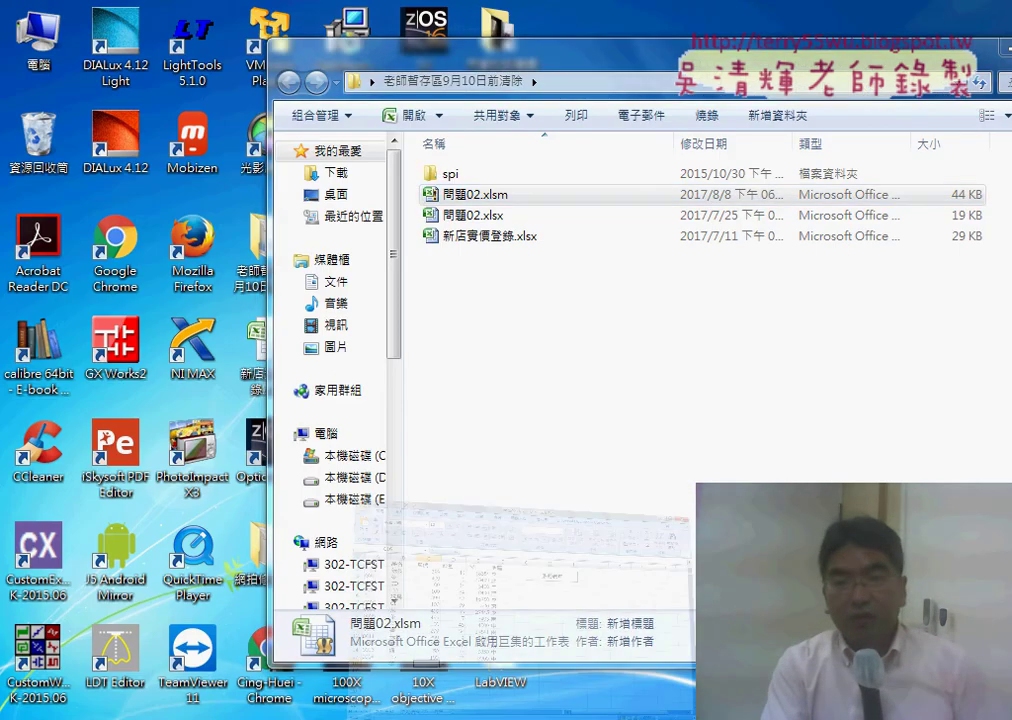
pyautogui.click(471, 37)
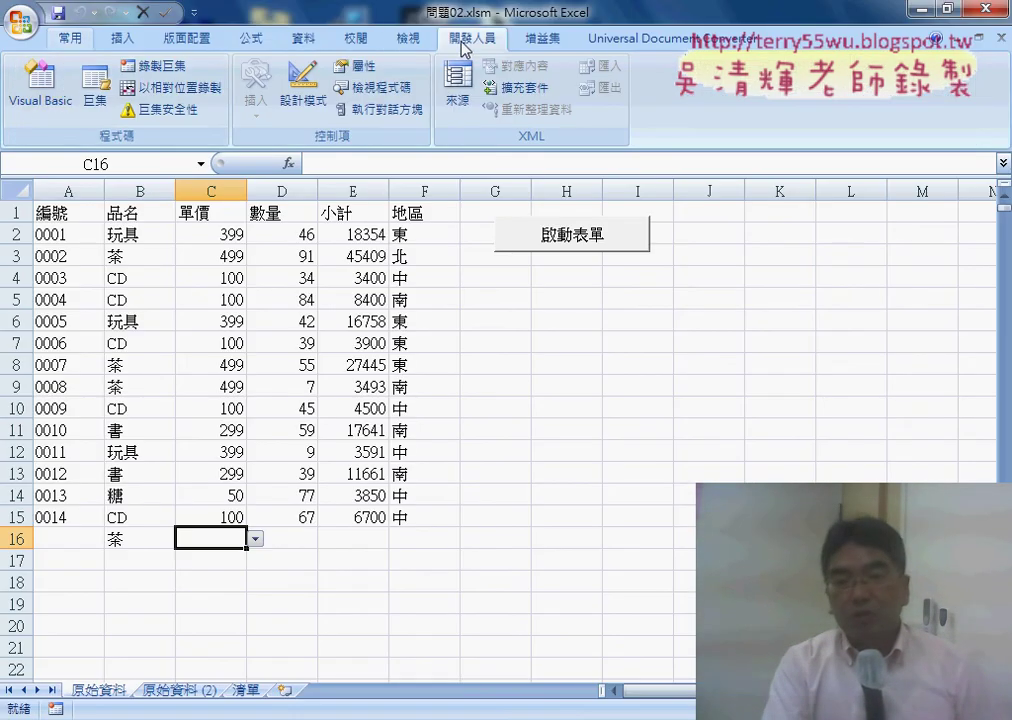
pyautogui.click(40, 85)
# Unlock VBAProject with its password and show ThisWorkbook's Workbook_Open code, highlighting the home.Show line.
pyautogui.doubleClick(290, 216)
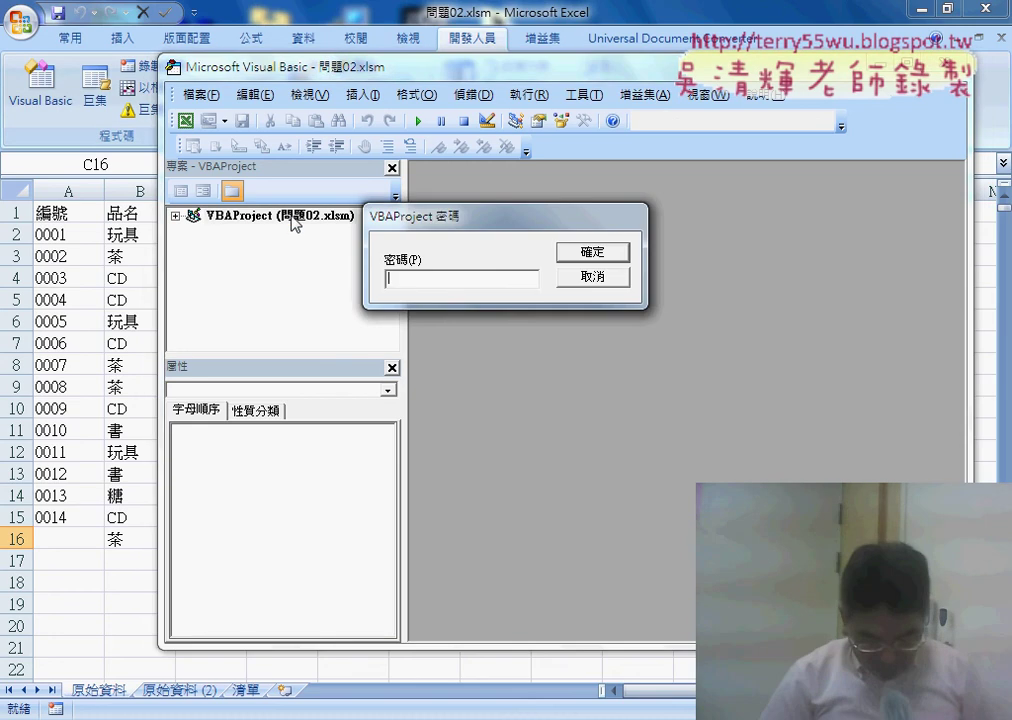
pyautogui.write('****')
pyautogui.press('Return')
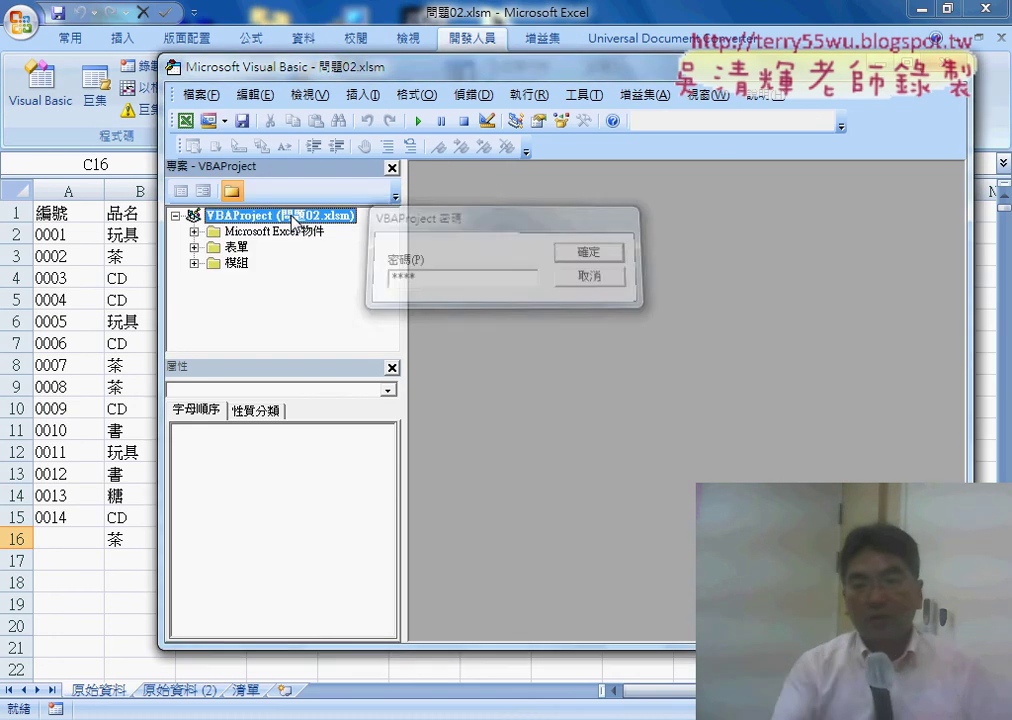
pyautogui.doubleClick(290, 232)
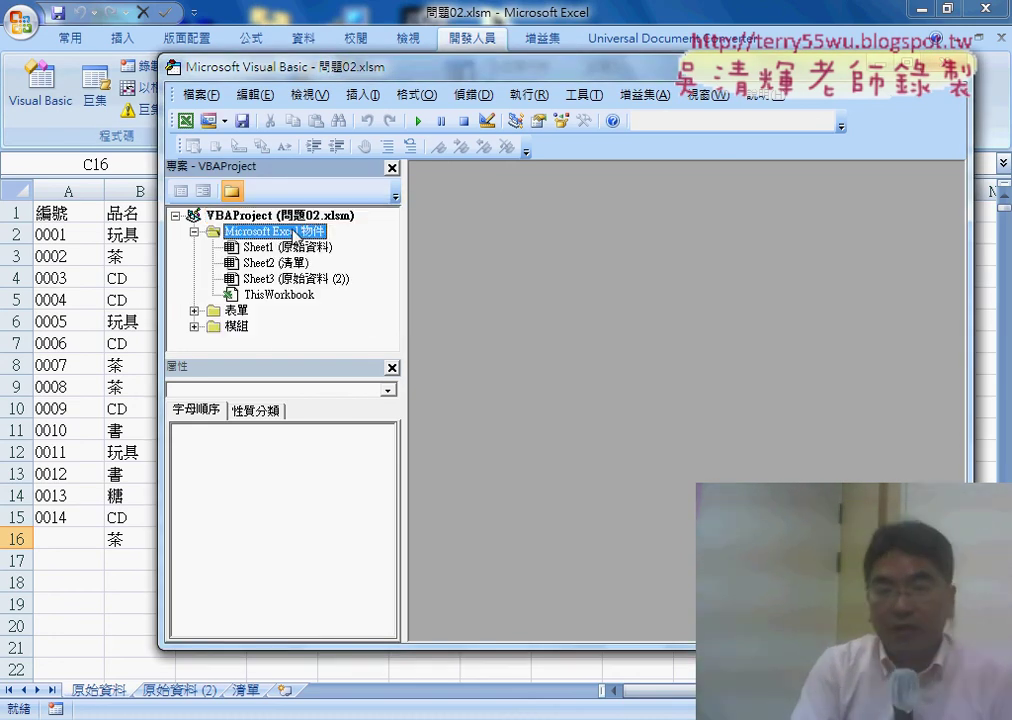
pyautogui.doubleClick(282, 296)
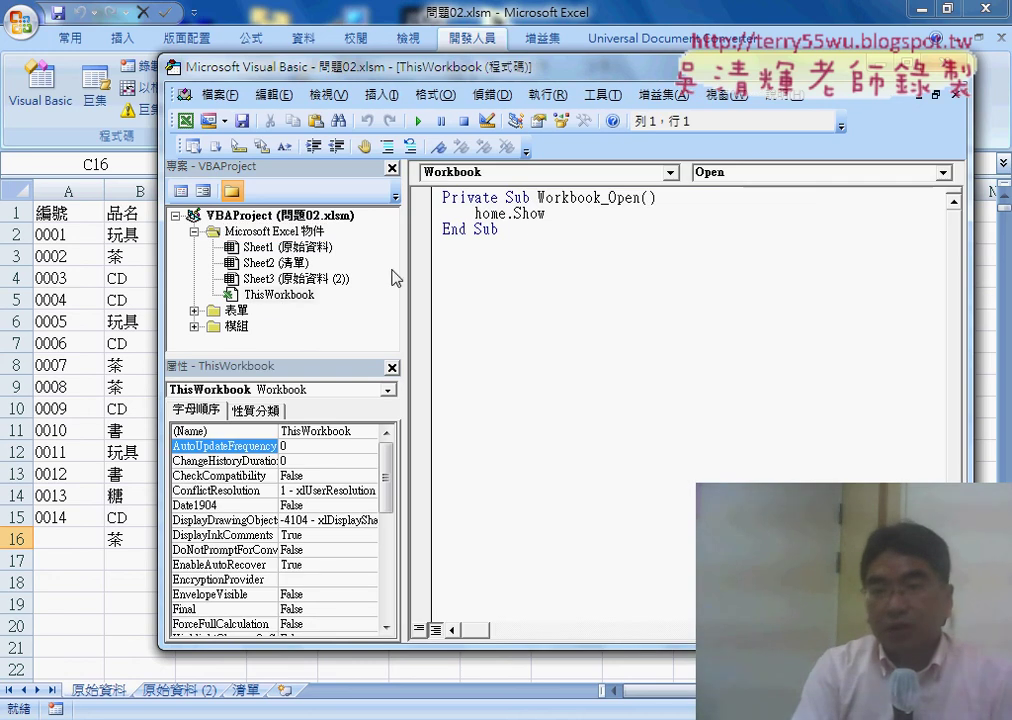
pyautogui.moveTo(556, 214); pyautogui.dragTo(474, 218)
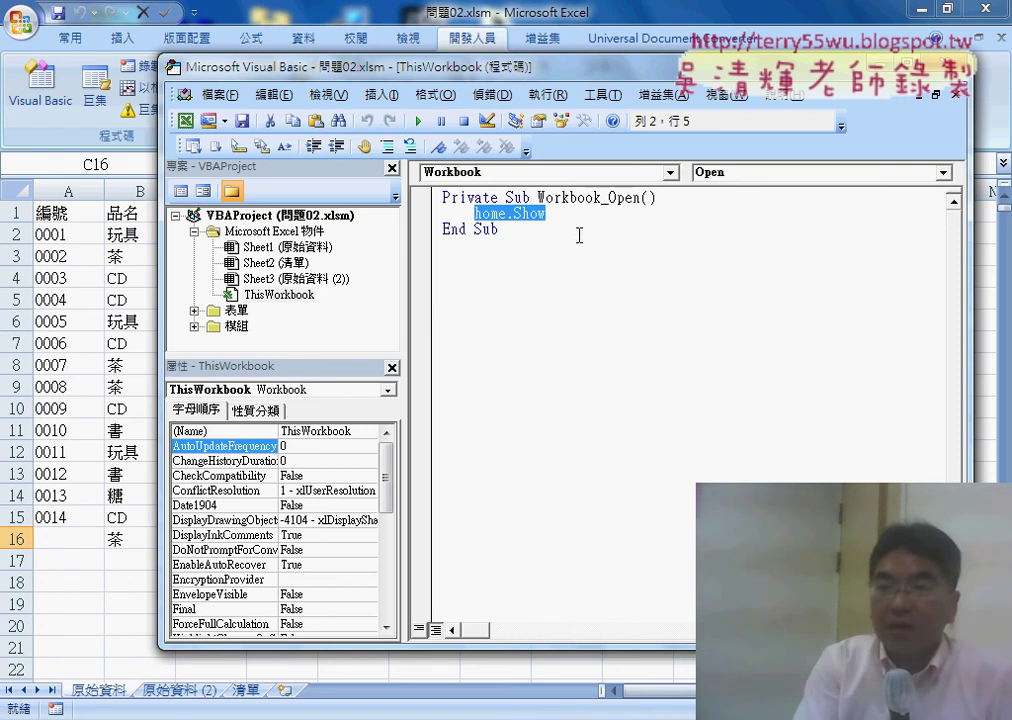
# Close the Visual Basic editor with Alt+Q to return to the 原始資料 sheet.
pyautogui.hotkey('alt', 'q')
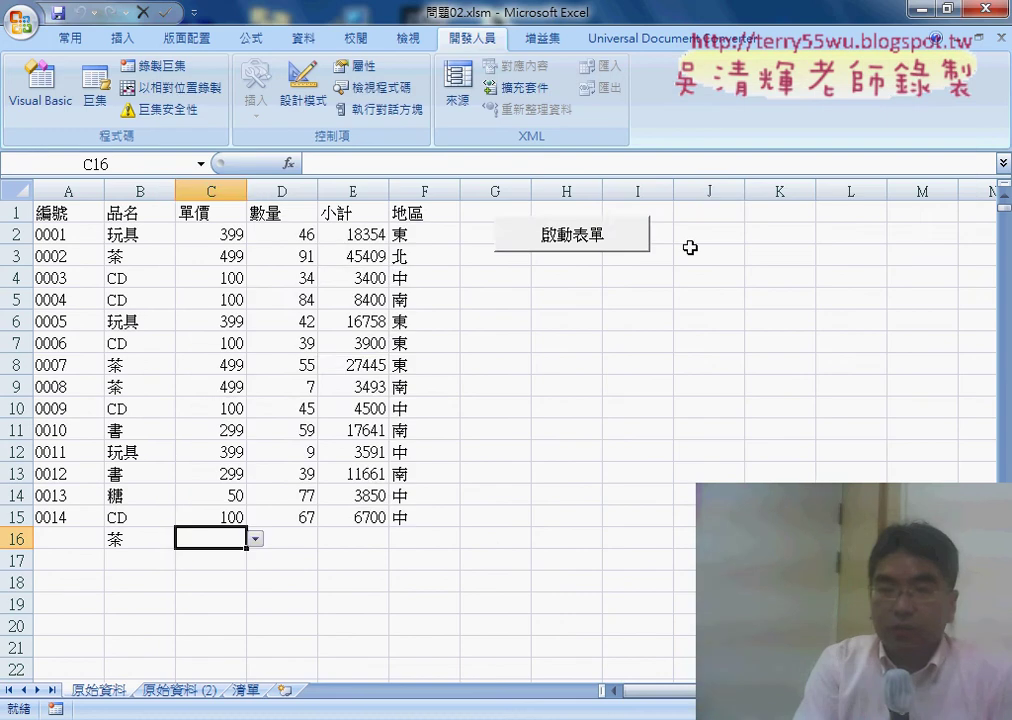
# Launch the sales form via 啟動表單 and choose 玩具 as the product, filling price 399.
pyautogui.click(709, 320)
pyautogui.click(601, 248)
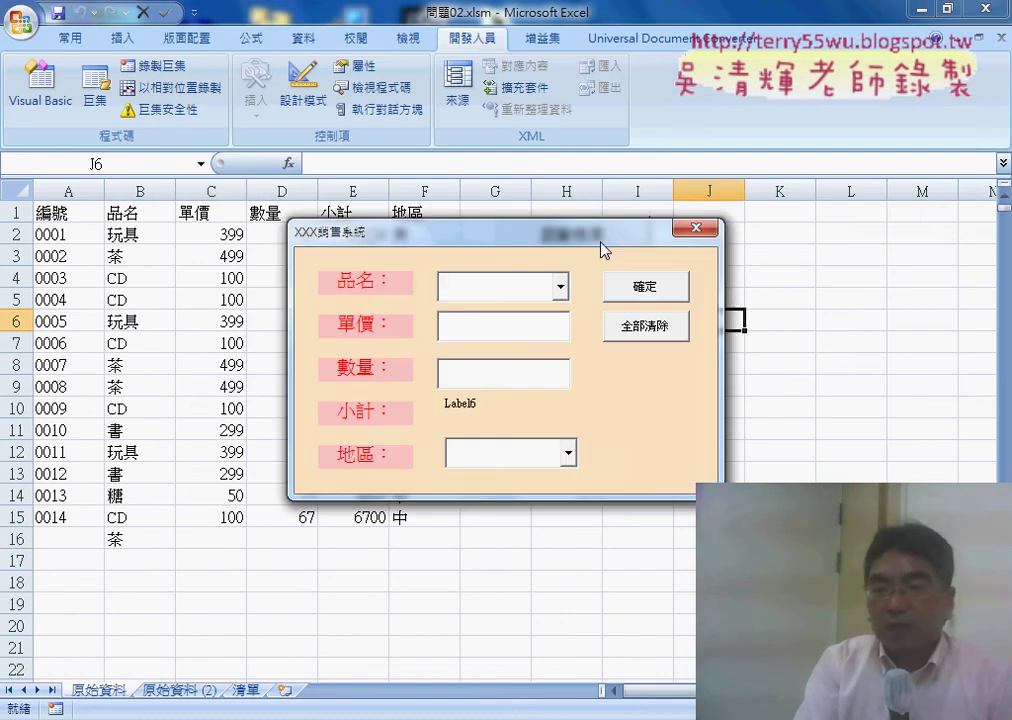
pyautogui.moveTo(606, 243); pyautogui.dragTo(738, 177)
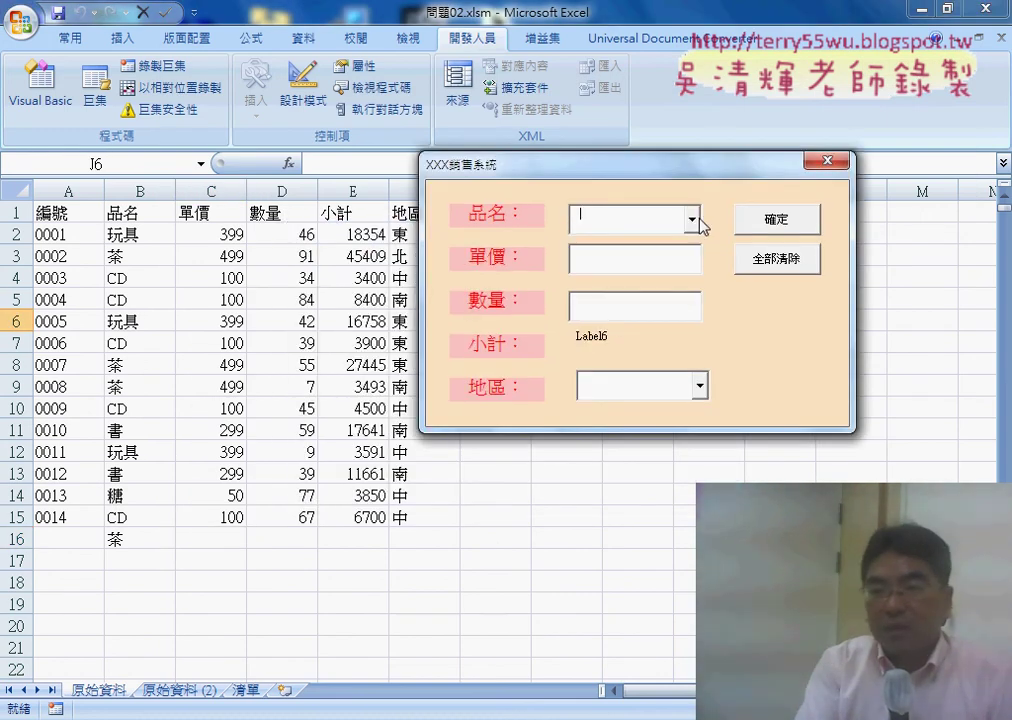
pyautogui.click(691, 219)
pyautogui.click(620, 242)
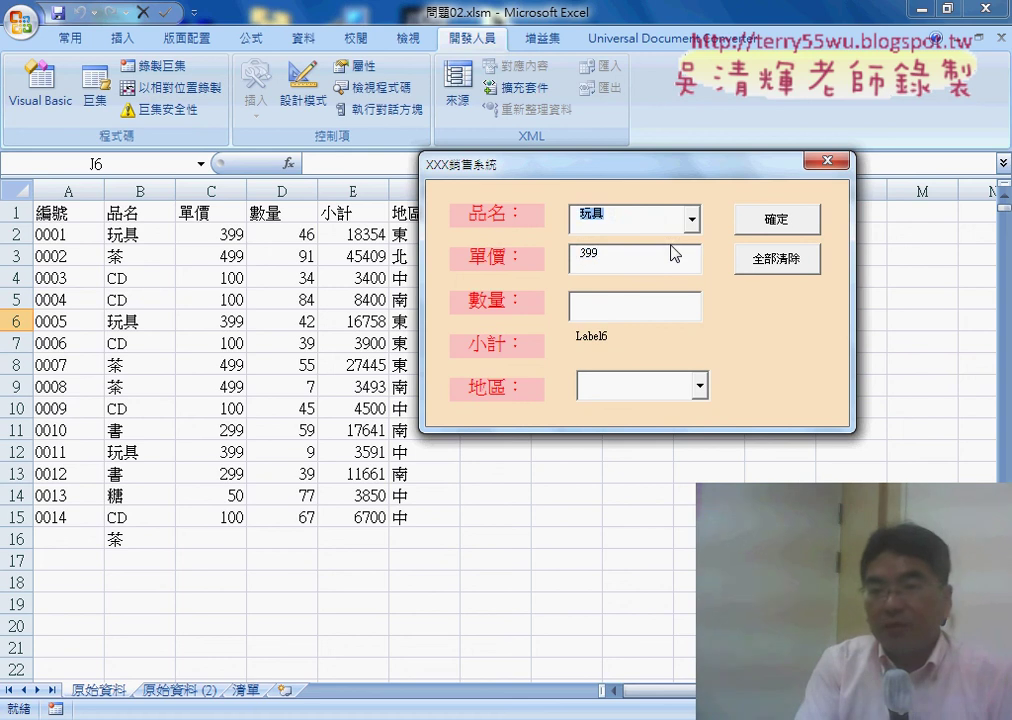
pyautogui.press('Tab')
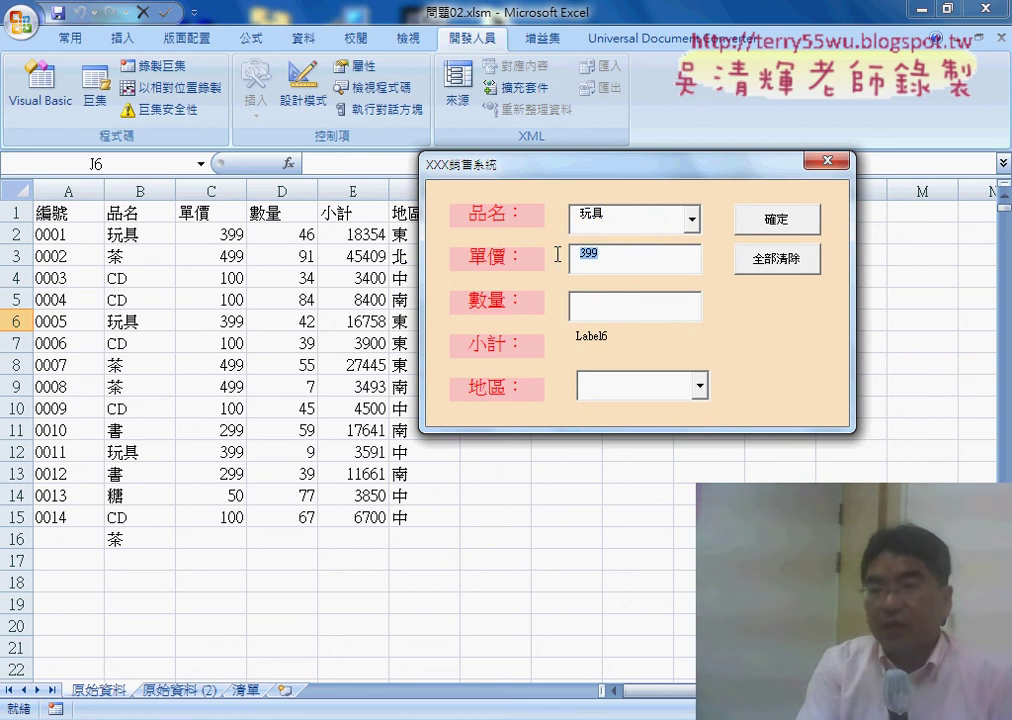
# Enter quantity 50 and region 東 for subtotal 19950, and move the form aside.
pyautogui.click(609, 313)
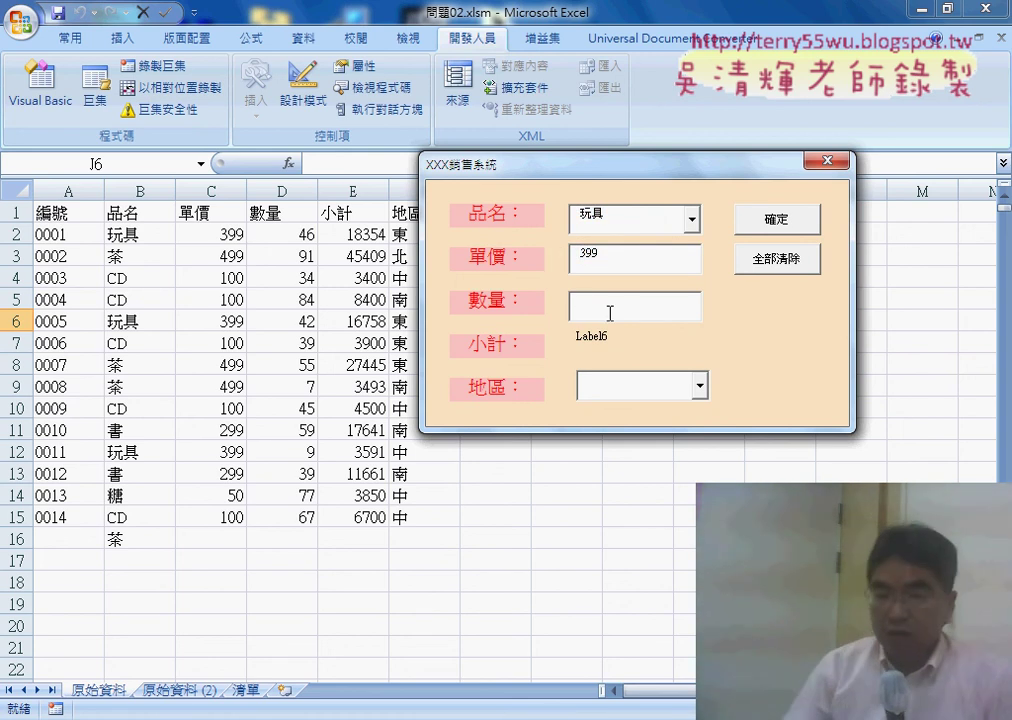
pyautogui.write('50')
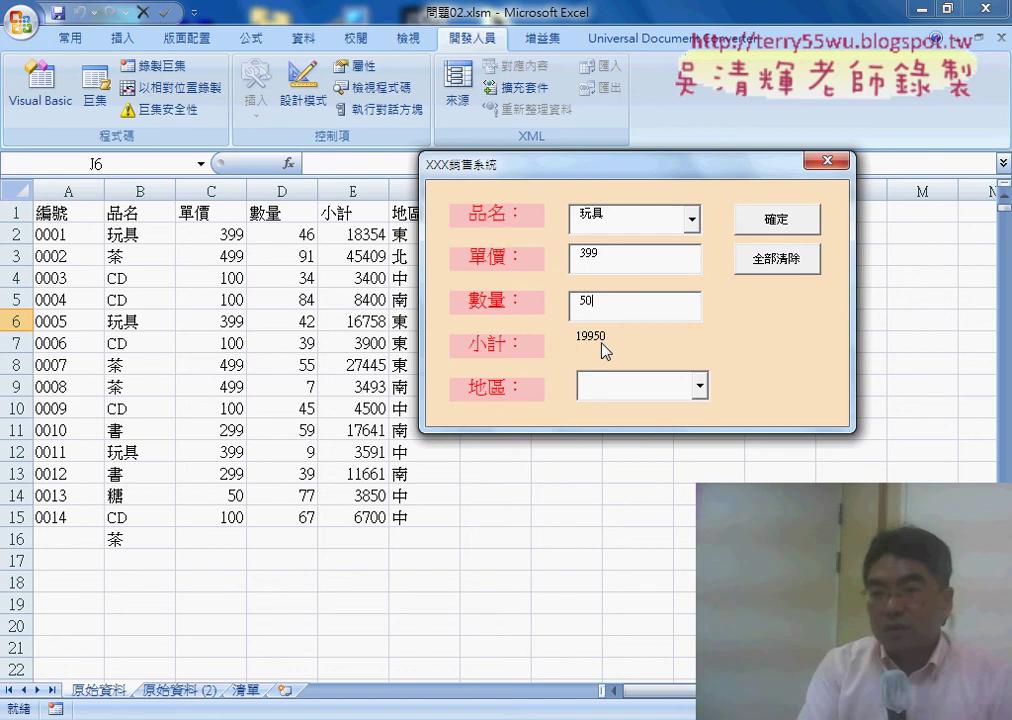
pyautogui.click(700, 386)
pyautogui.click(670, 410)
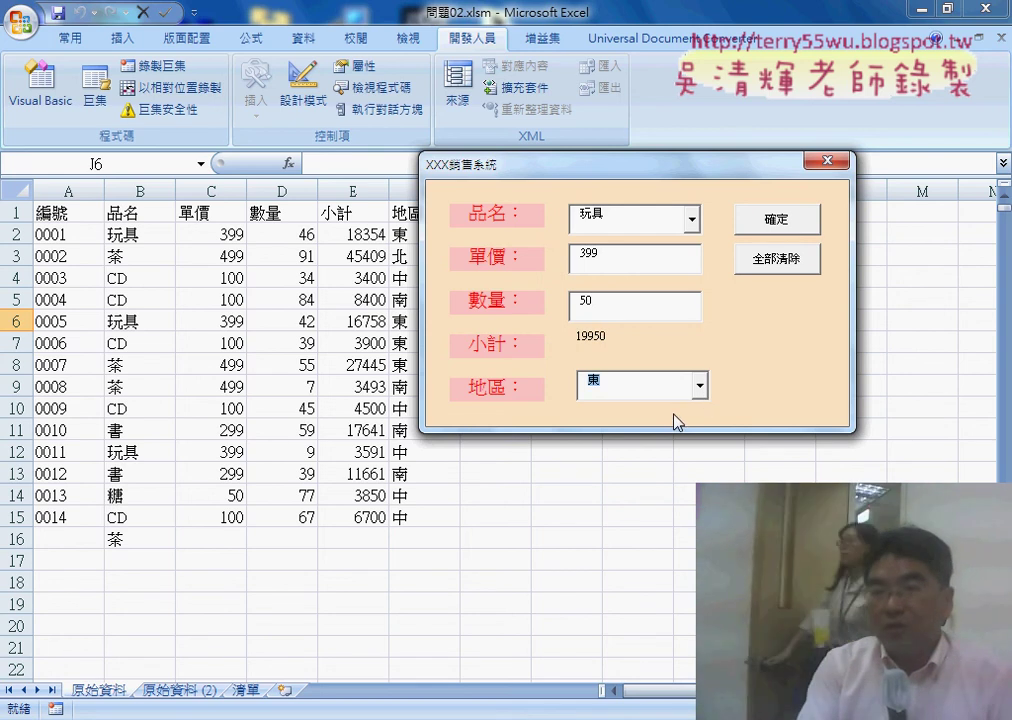
pyautogui.moveTo(678, 164); pyautogui.dragTo(768, 152)
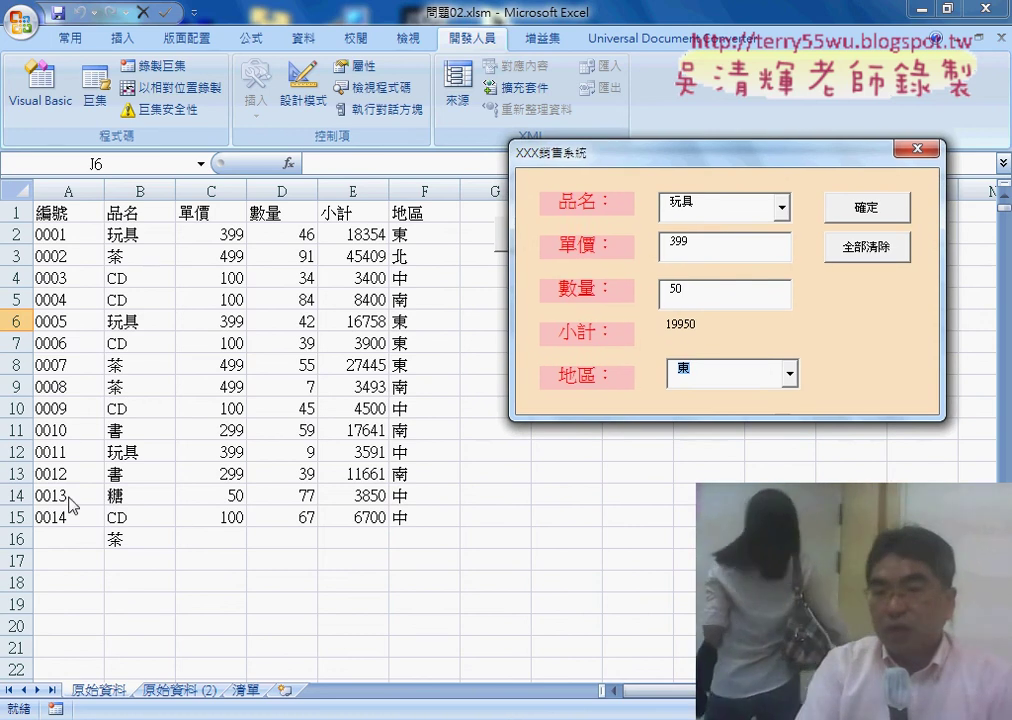
# Submit with 確定 to add row 16 (0015, 玩具, 399, 50, 19950, 東), annotating the result.
pyautogui.click(860, 212)
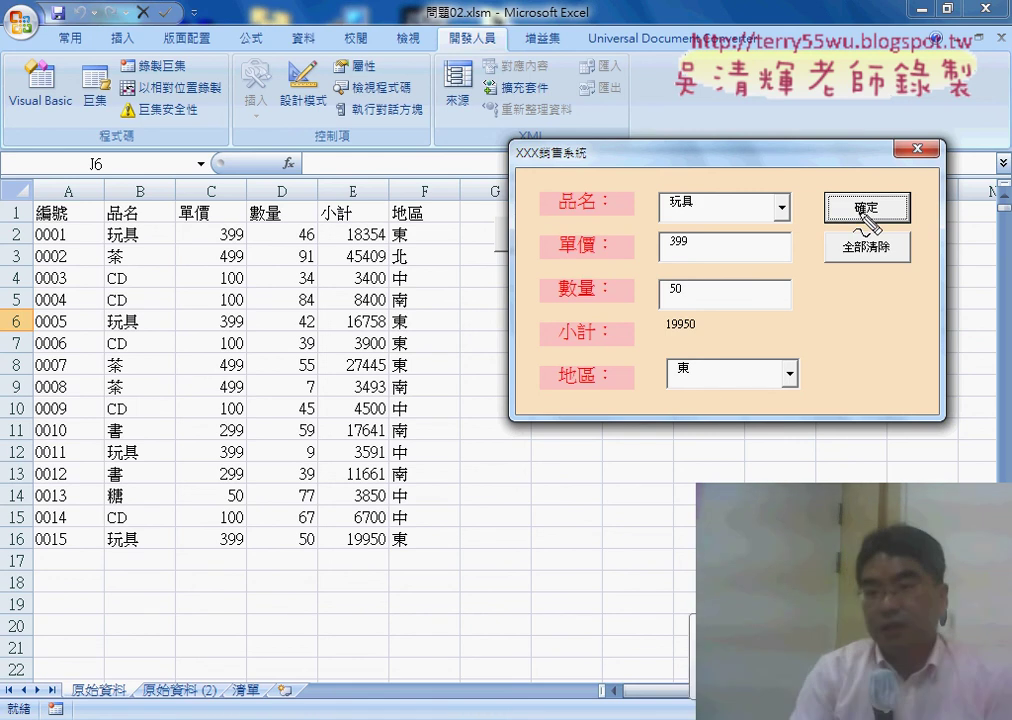
pyautogui.moveTo(705, 403); pyautogui.dragTo(735, 278)
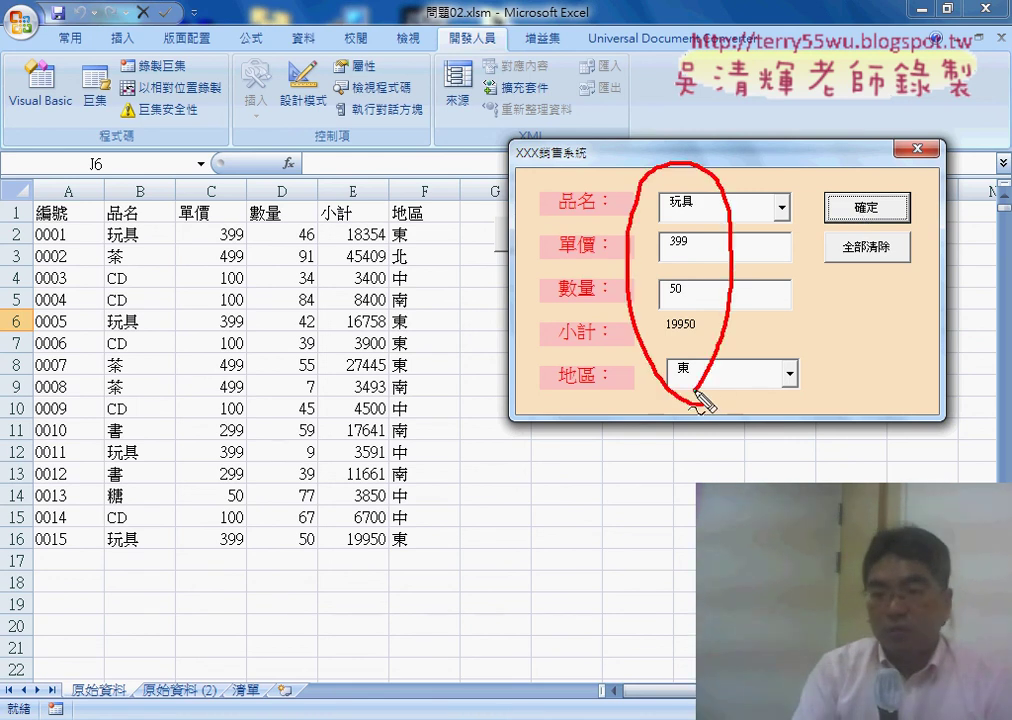
pyautogui.moveTo(600, 310); pyautogui.dragTo(297, 527)
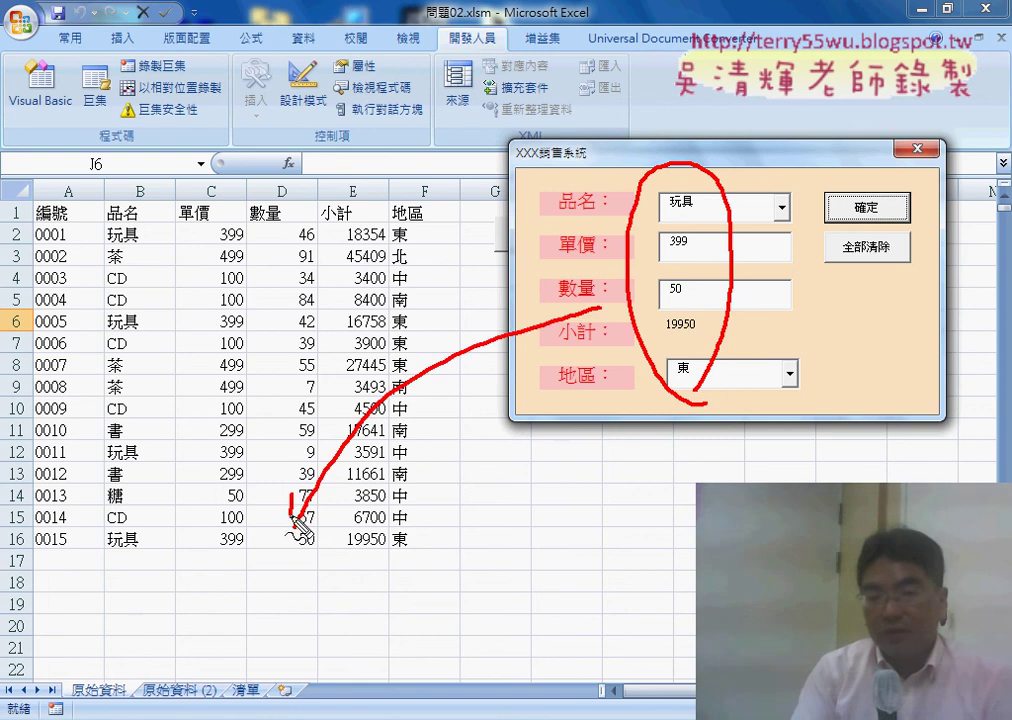
pyautogui.moveTo(405, 563)
pyautogui.mouseDown()
pyautogui.moveTo(428, 543)
pyautogui.moveTo(396, 552)
pyautogui.mouseUp()
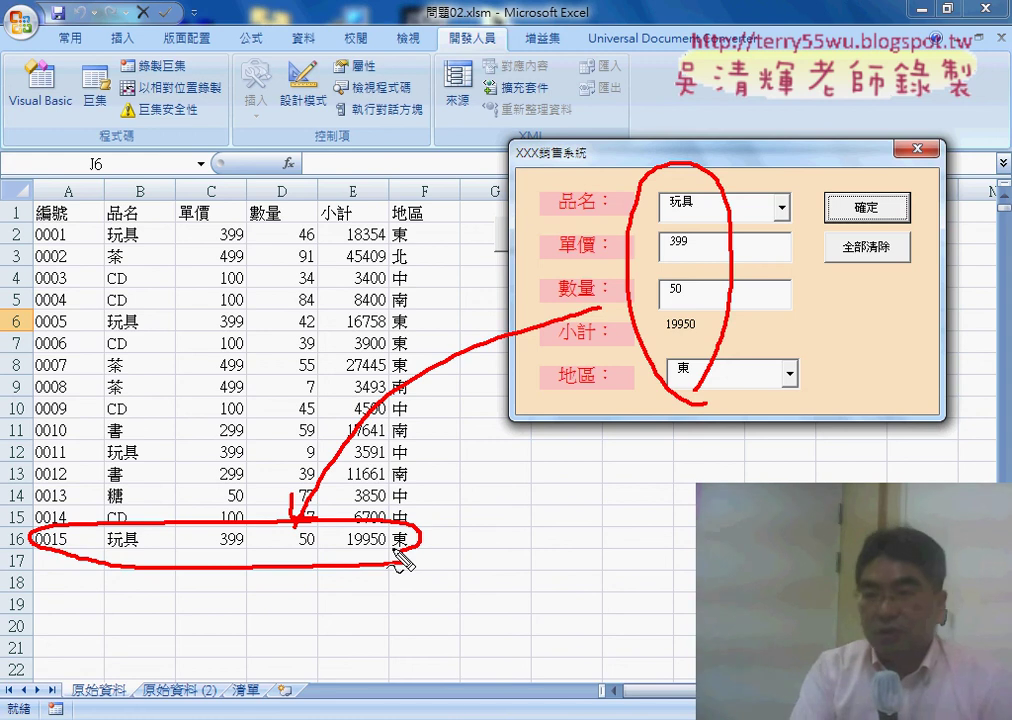
pyautogui.moveTo(864, 264); pyautogui.dragTo(862, 262)
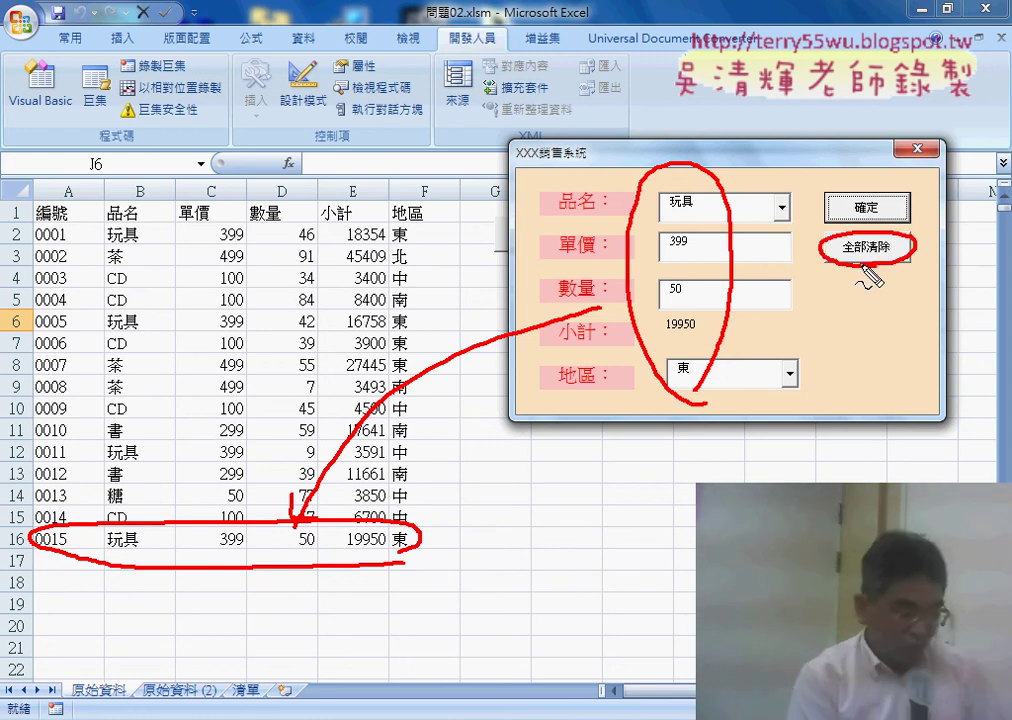
# Remove the screen annotations and empty every form field with 全部清除.
pyautogui.press('Escape')
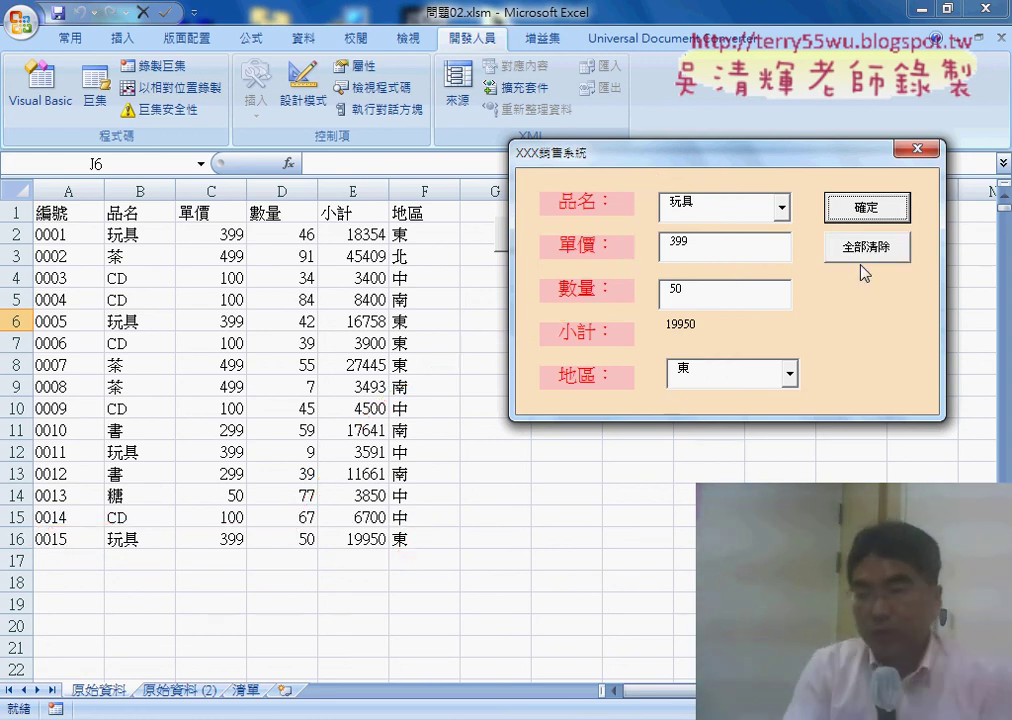
pyautogui.click(868, 250)
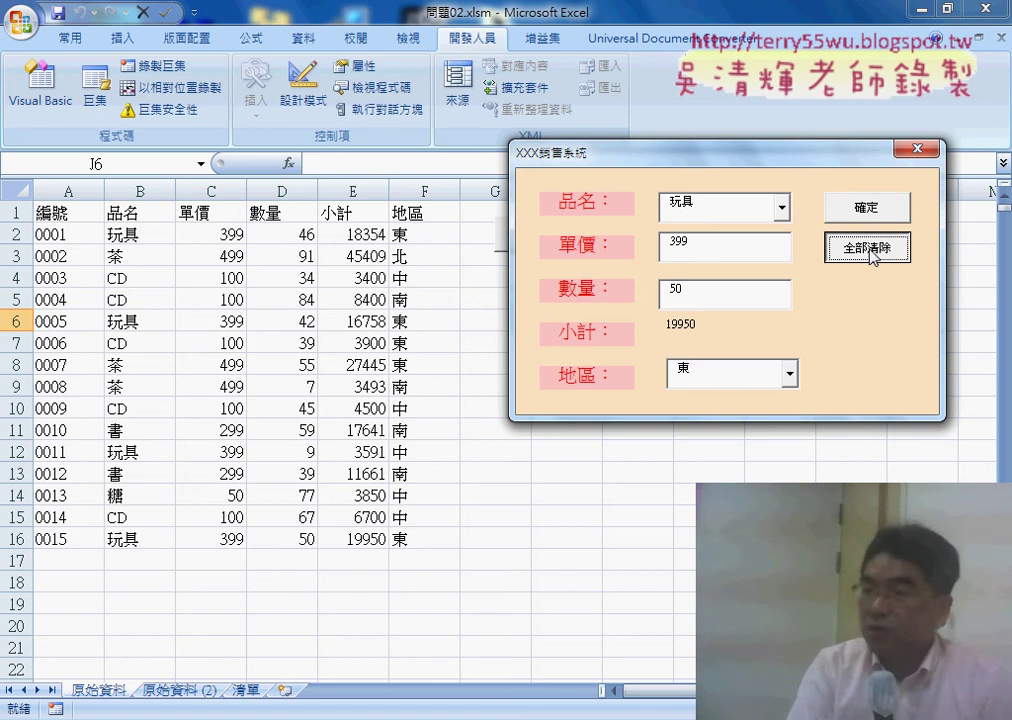
pyautogui.click(716, 211)
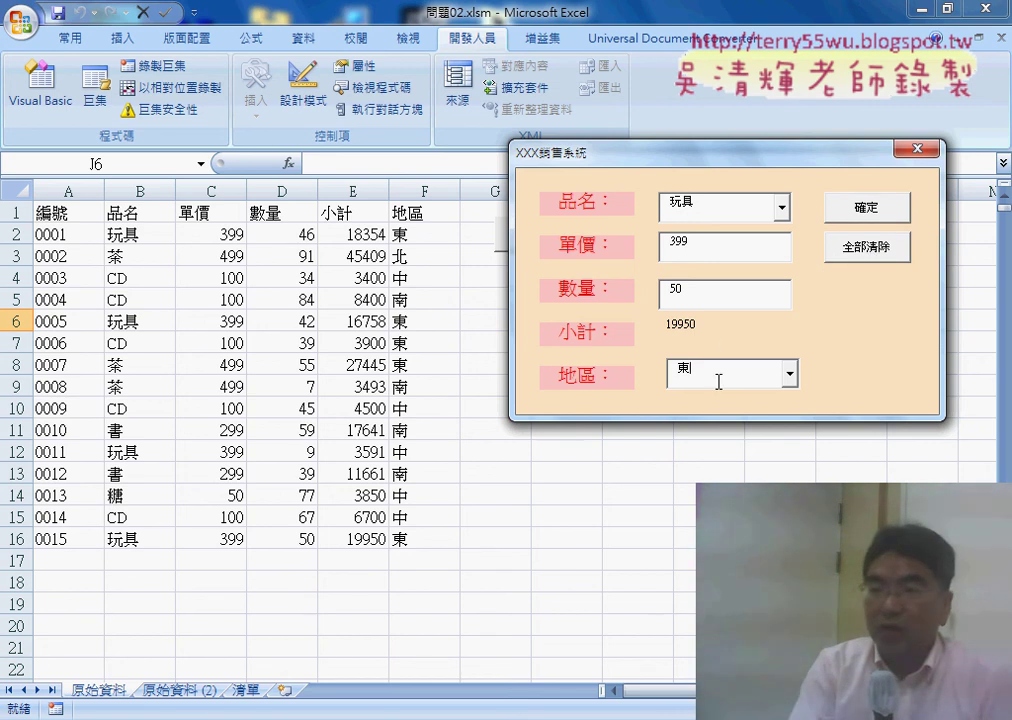
pyautogui.click(875, 255)
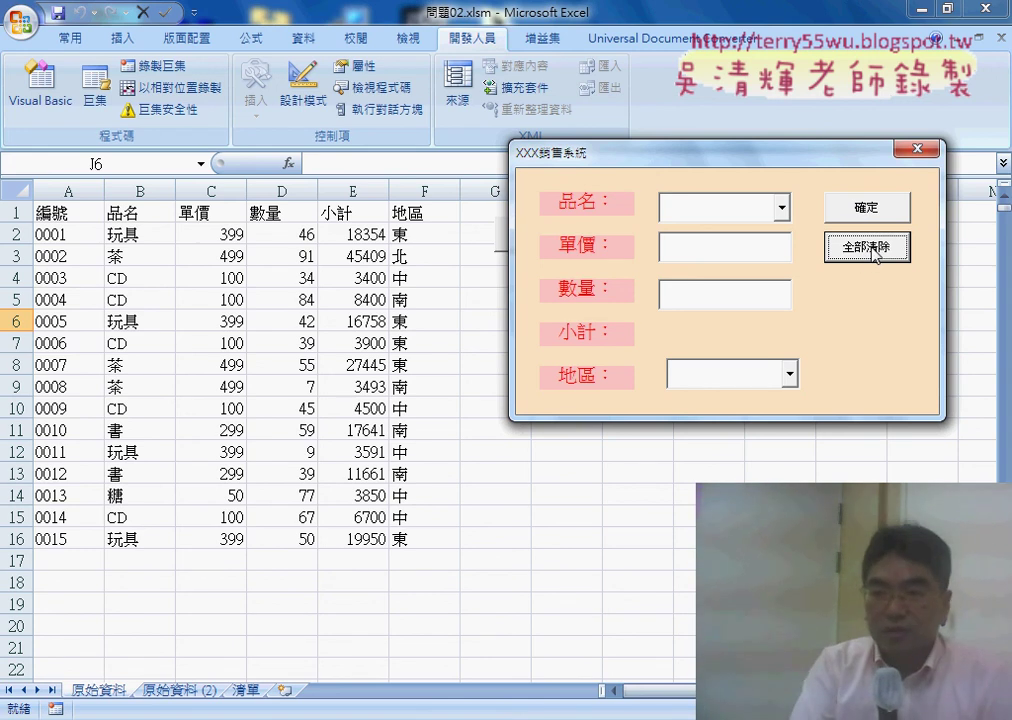
# Enter 書, quantity 60, region 中 and submit, adding row 17 with subtotal 17940.
pyautogui.click(782, 207)
pyautogui.click(759, 262)
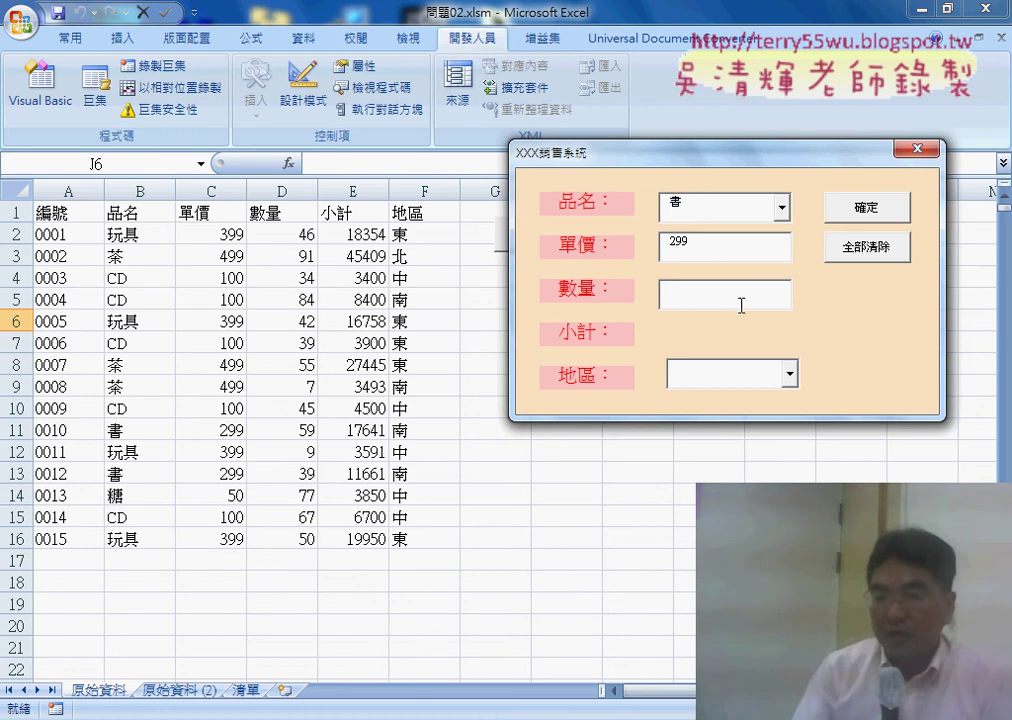
pyautogui.click(741, 305)
pyautogui.write('60')
pyautogui.click(789, 374)
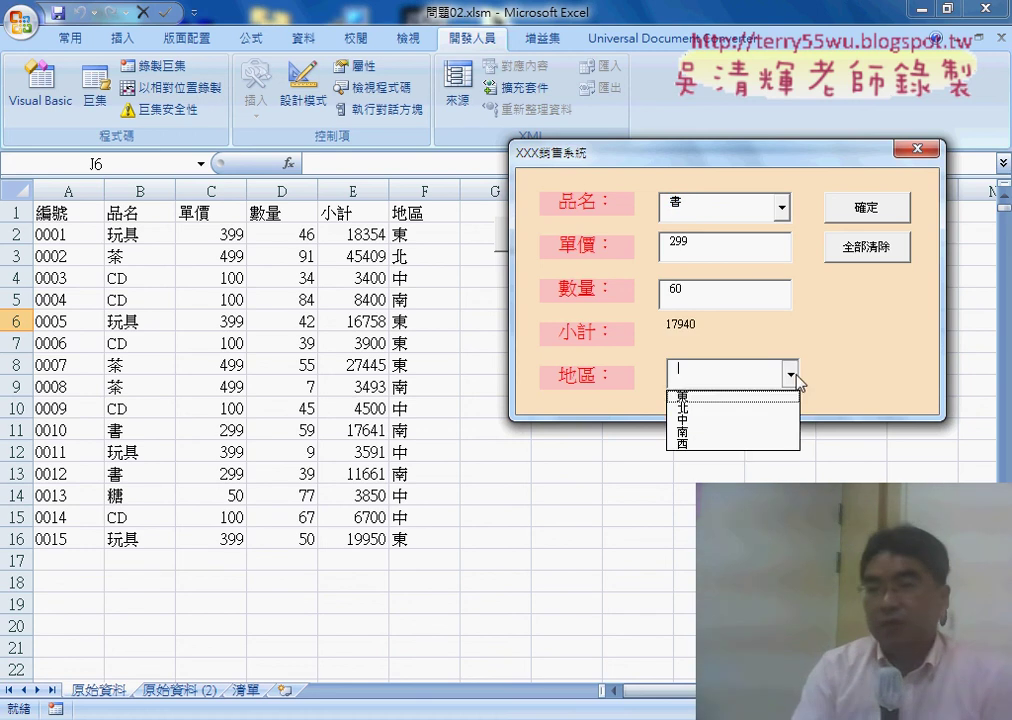
pyautogui.click(752, 424)
pyautogui.click(866, 208)
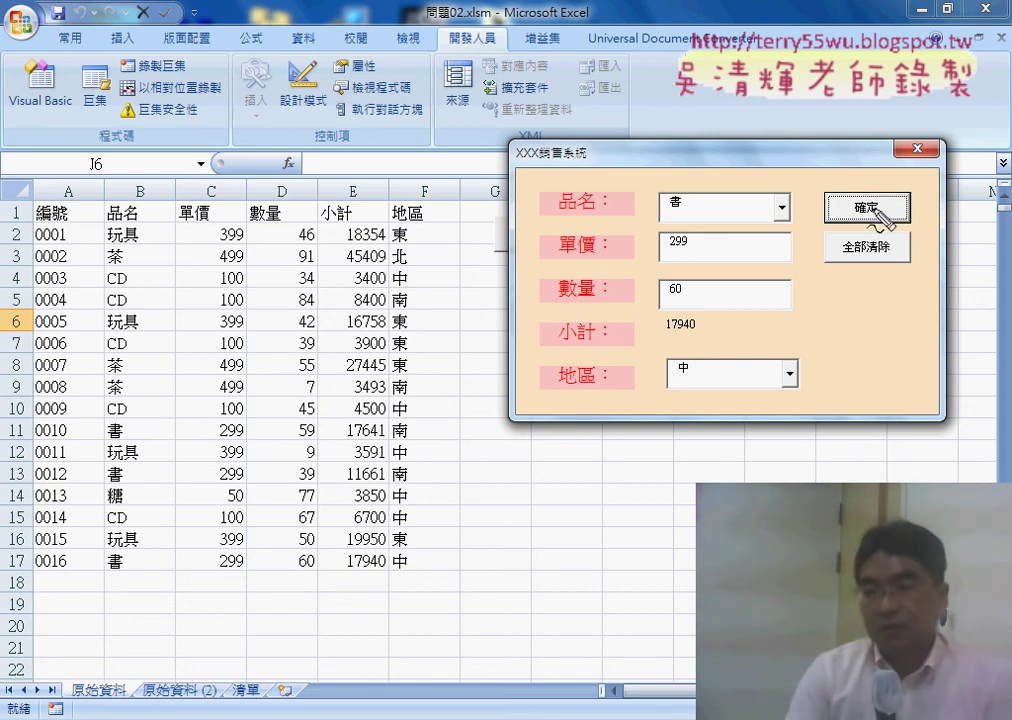
pyautogui.moveTo(672, 443); pyautogui.dragTo(661, 469)
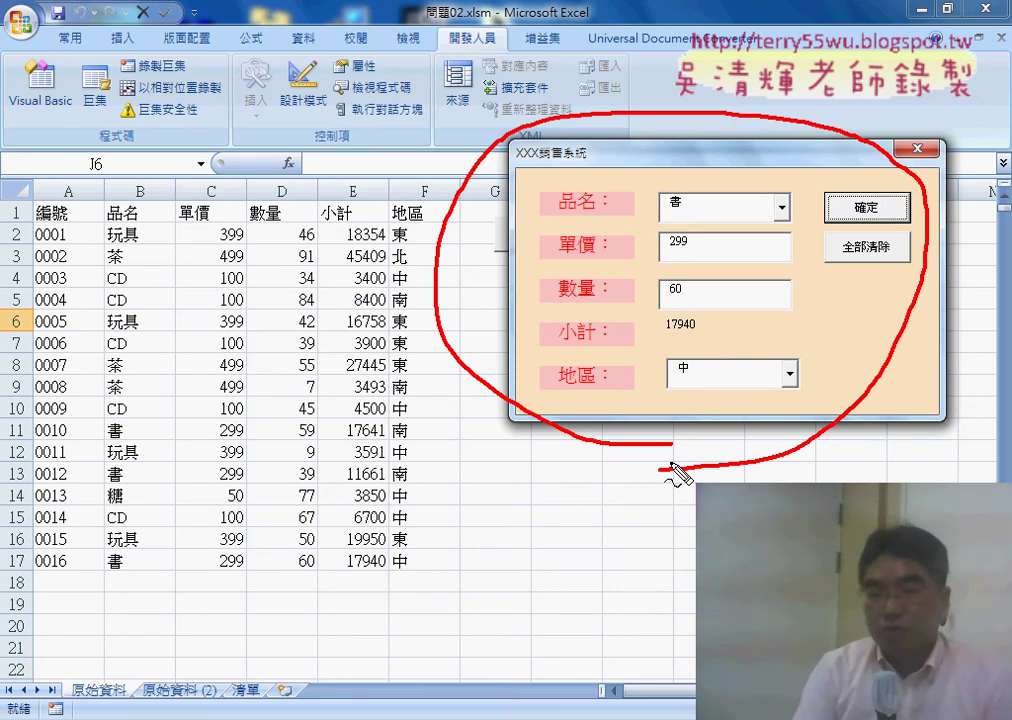
pyautogui.moveTo(392, 574)
pyautogui.mouseDown()
pyautogui.moveTo(100, 558)
pyautogui.moveTo(430, 562)
pyautogui.mouseUp()
pyautogui.moveTo(542, 500); pyautogui.dragTo(435, 550)
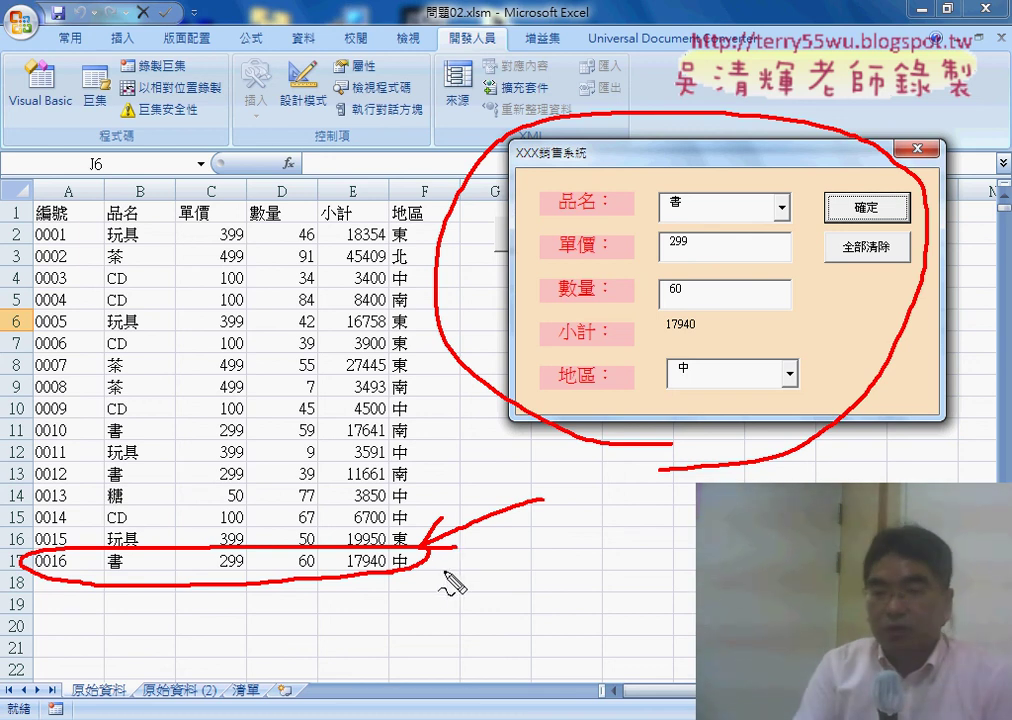
pyautogui.moveTo(193, 590)
pyautogui.mouseDown()
pyautogui.moveTo(193, 642)
pyautogui.moveTo(207, 628)
pyautogui.moveTo(243, 666)
pyautogui.moveTo(270, 643)
pyautogui.moveTo(313, 655)
pyautogui.moveTo(298, 666)
pyautogui.mouseUp()
pyautogui.moveTo(232, 668); pyautogui.dragTo(314, 666)
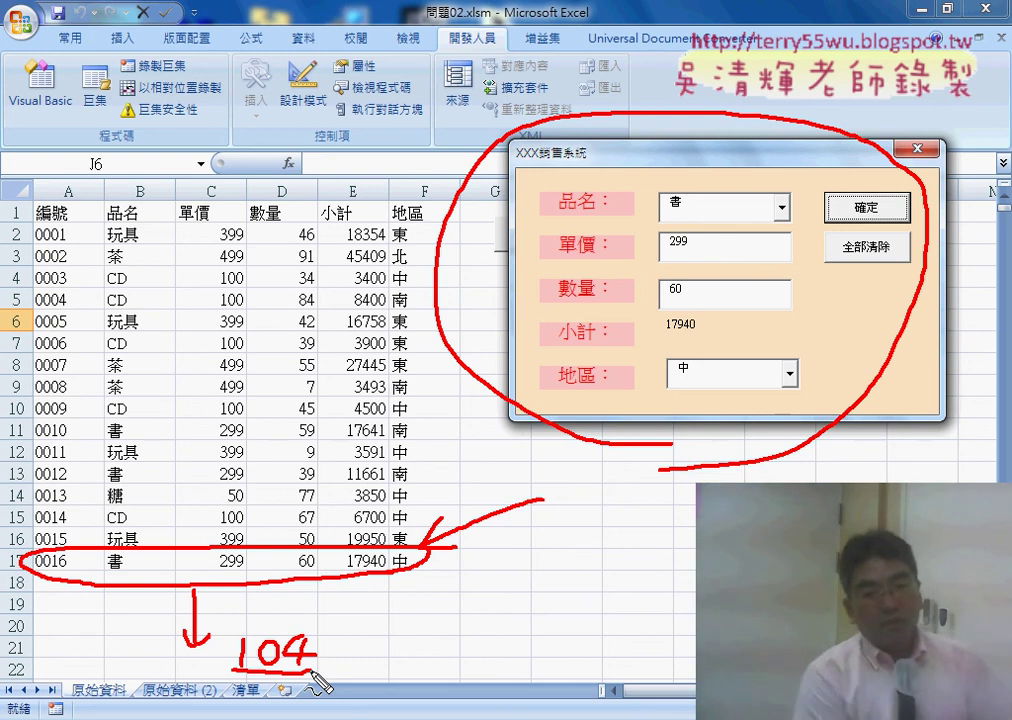
pyautogui.press('Escape')
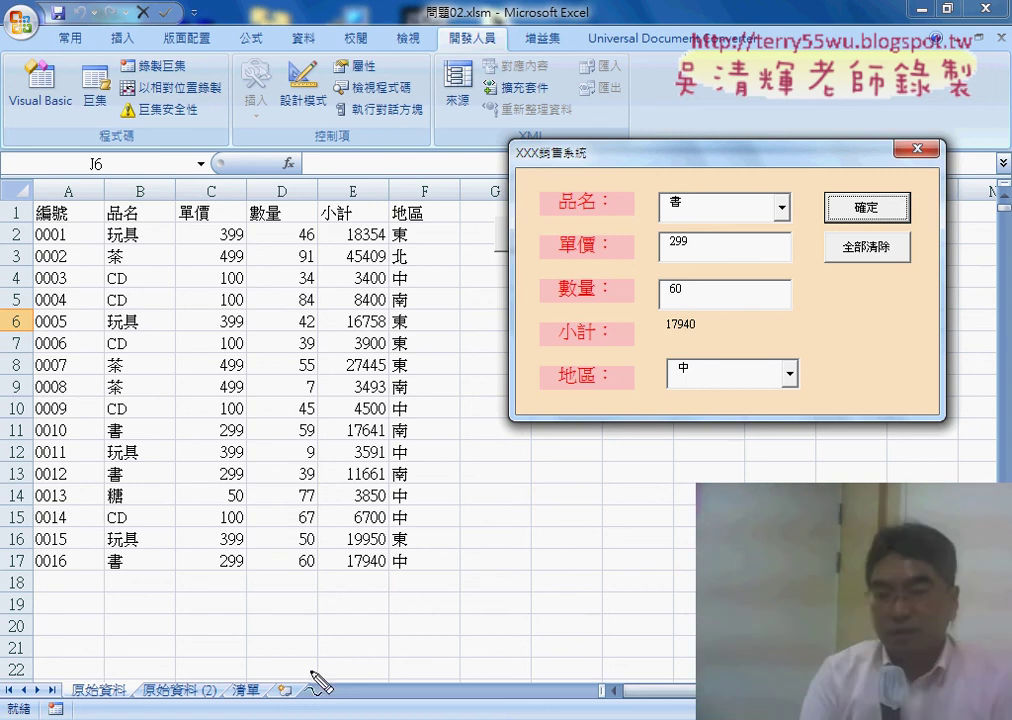
pyautogui.moveTo(452, 483)
pyautogui.mouseDown()
pyautogui.moveTo(513, 438)
pyautogui.moveTo(514, 522)
pyautogui.mouseUp()
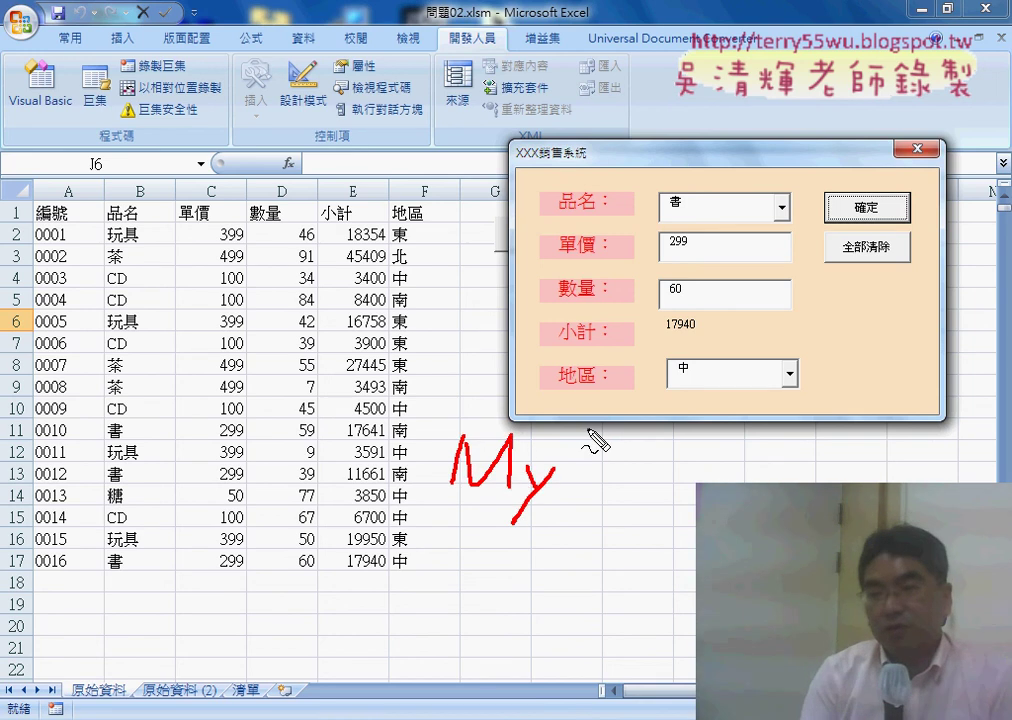
pyautogui.moveTo(598, 434)
pyautogui.mouseDown()
pyautogui.moveTo(570, 483)
pyautogui.moveTo(622, 447)
pyautogui.moveTo(640, 482)
pyautogui.moveTo(693, 480)
pyautogui.moveTo(416, 450)
pyautogui.moveTo(716, 420)
pyautogui.moveTo(686, 523)
pyautogui.mouseUp()
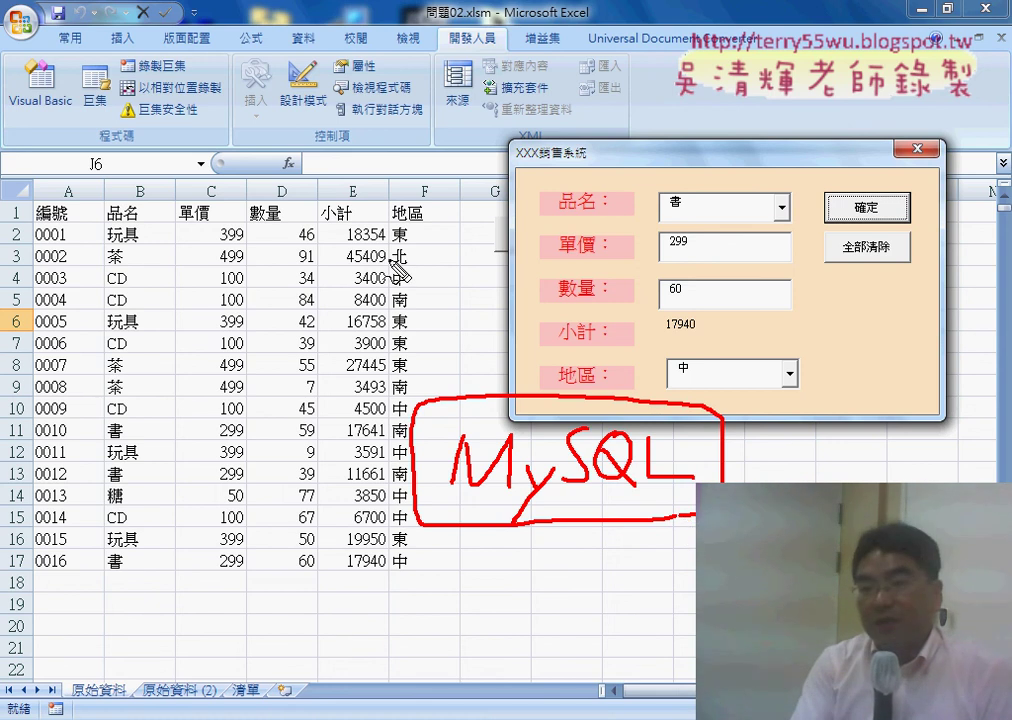
pyautogui.moveTo(398, 262)
pyautogui.mouseDown()
pyautogui.moveTo(455, 390)
pyautogui.moveTo(472, 372)
pyautogui.moveTo(521, 212)
pyautogui.moveTo(548, 232)
pyautogui.mouseUp()
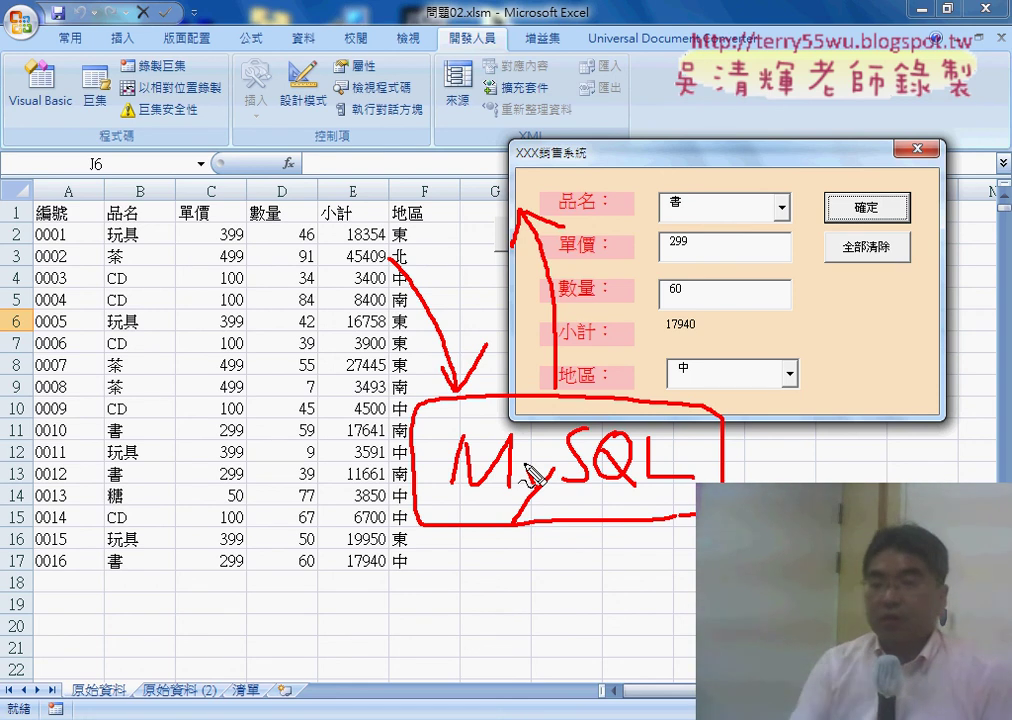
pyautogui.moveTo(522, 466); pyautogui.dragTo(512, 520)
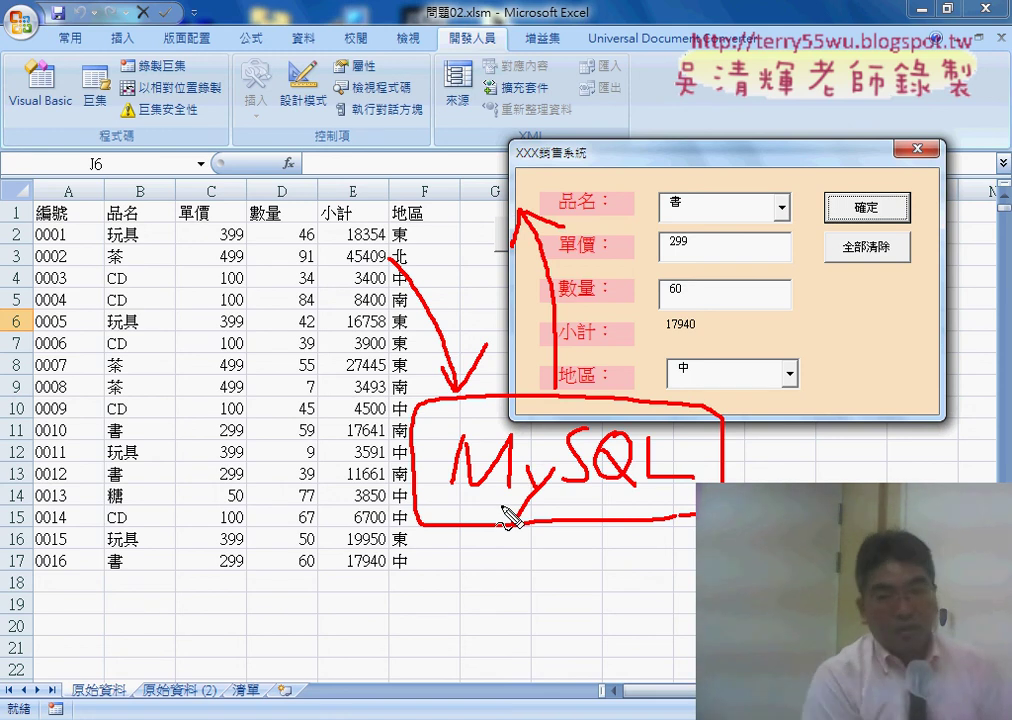
pyautogui.press('Escape')
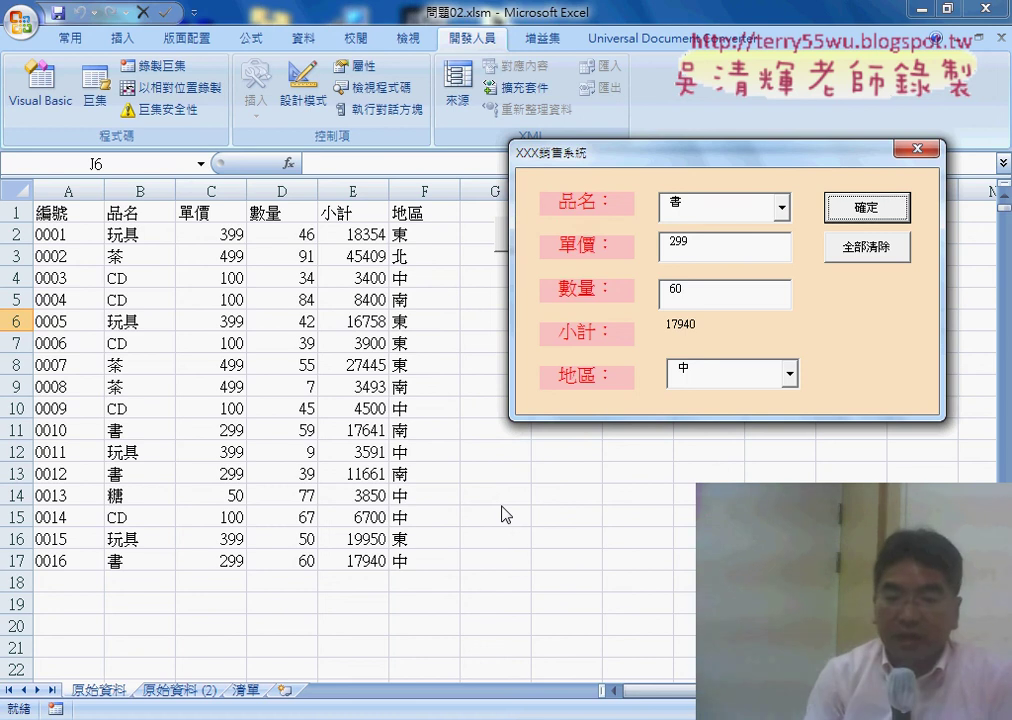
# Switch to Chrome showing the Excel VBA session 9 forum post and its lesson outline.
pyautogui.hotkey('alt', 'Tab')
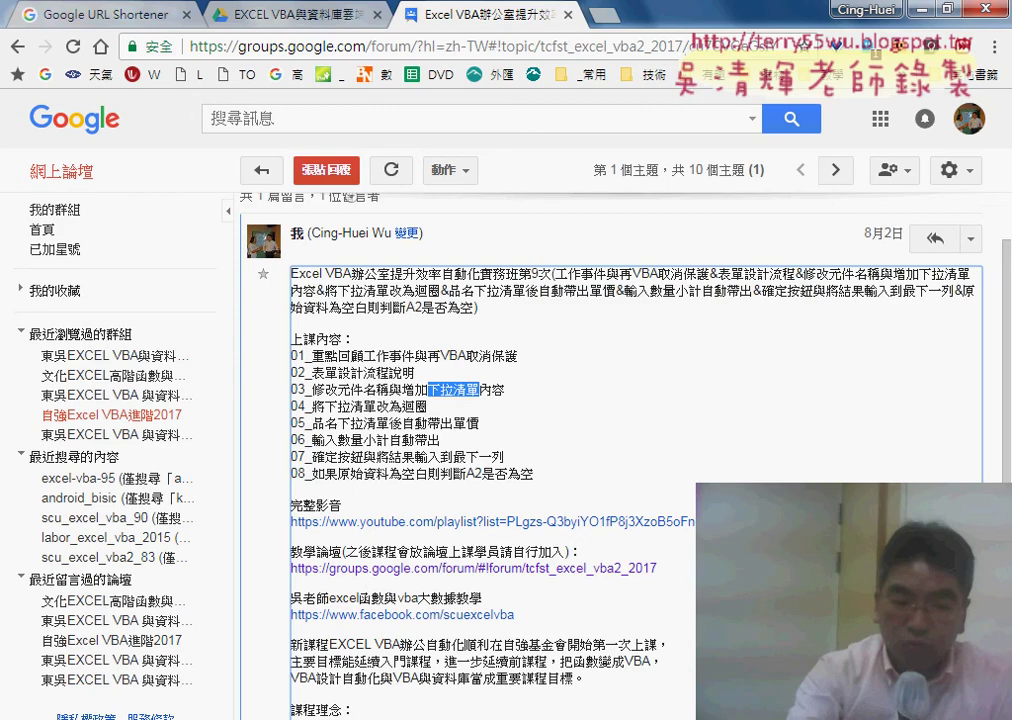